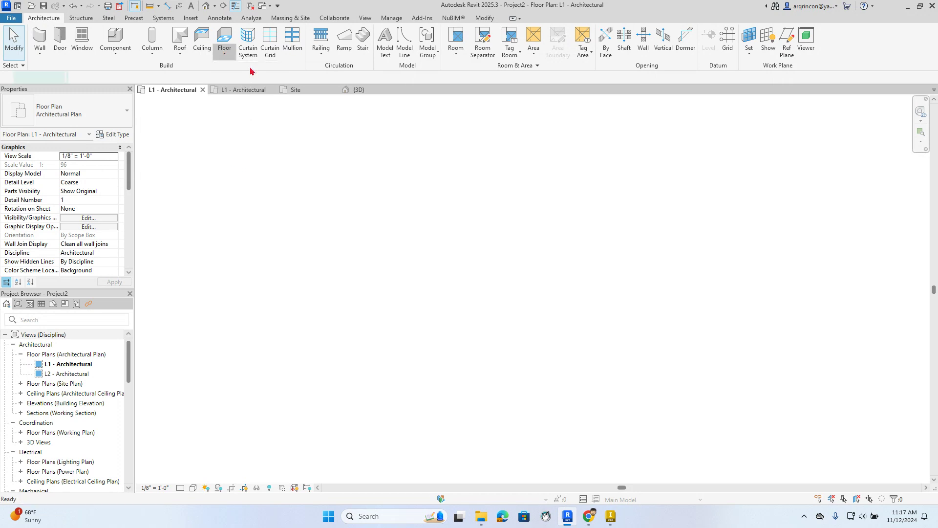
Create a rectangular Generic - 12" floor about 9' by 7'-6" on level L1
click(504, 34)
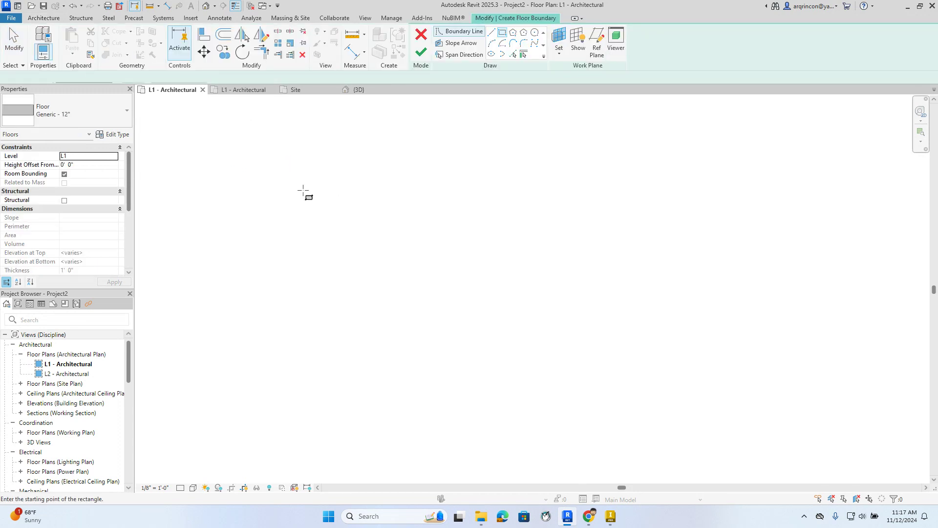
click(289, 179)
click(369, 244)
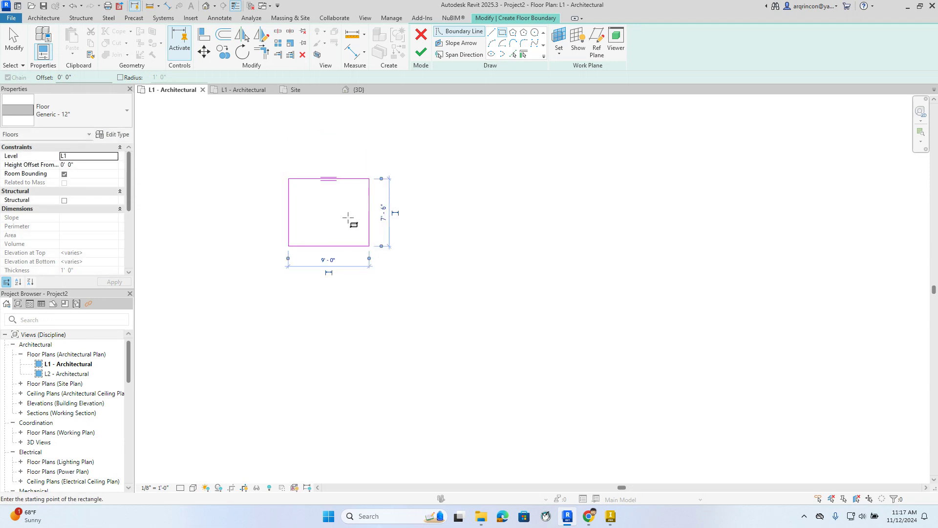
click(420, 53)
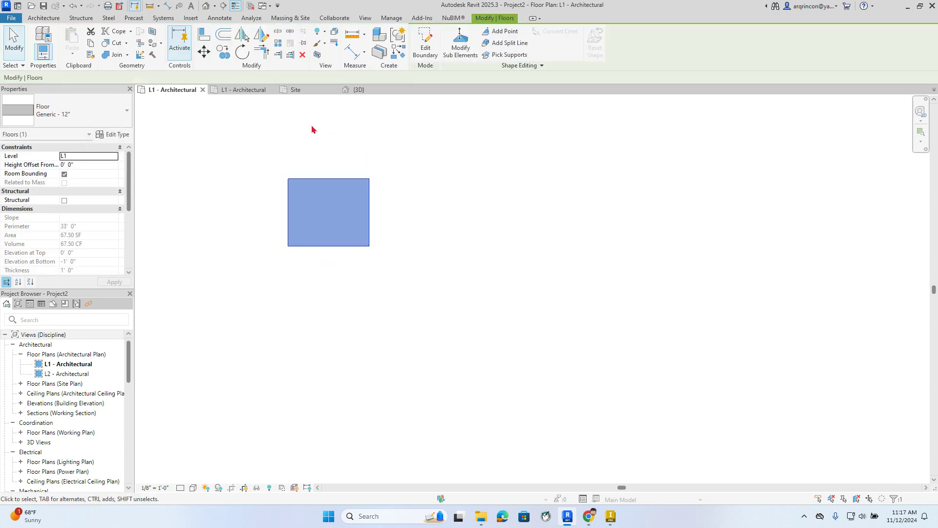
Draw two Generic - 8" walls, one along the floor's upper edge and one along its left edge in plan
click(45, 19)
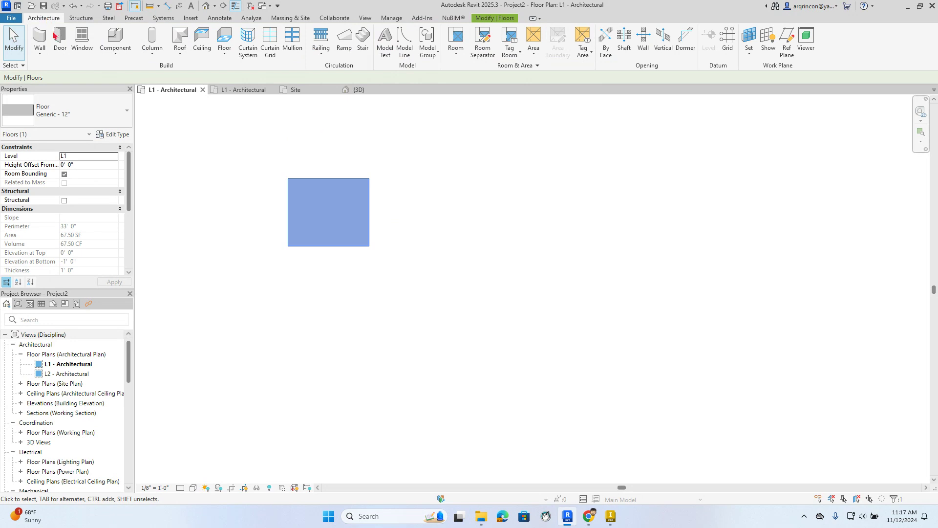
click(38, 38)
click(288, 179)
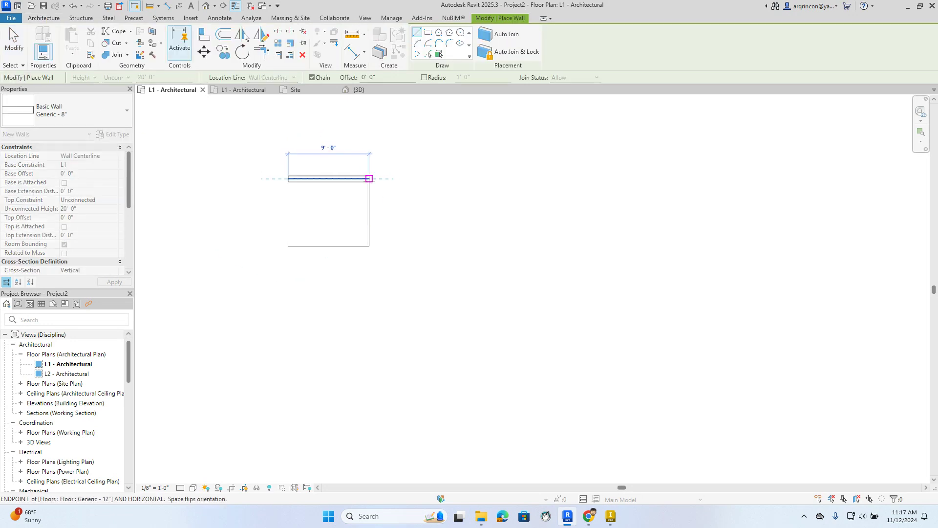
click(369, 178)
key(Escape)
click(288, 179)
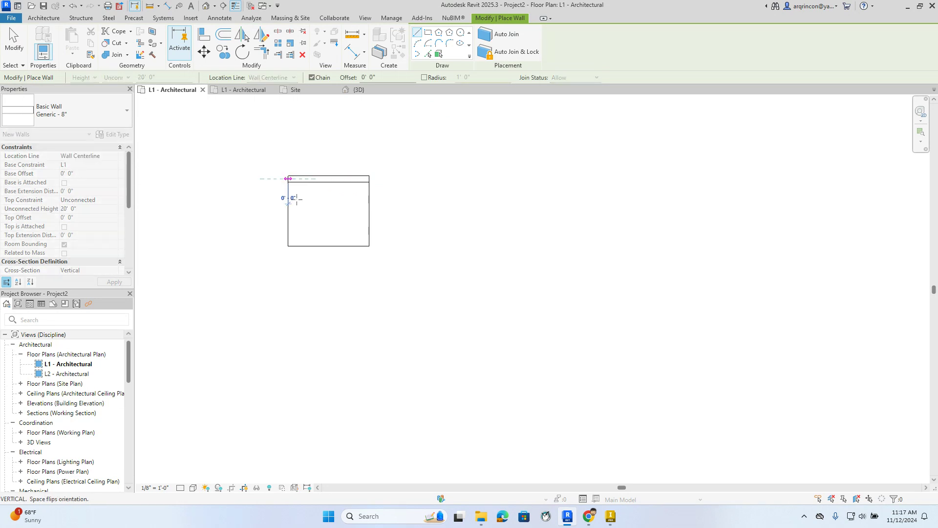
click(288, 246)
key(Escape)
key(Escape)
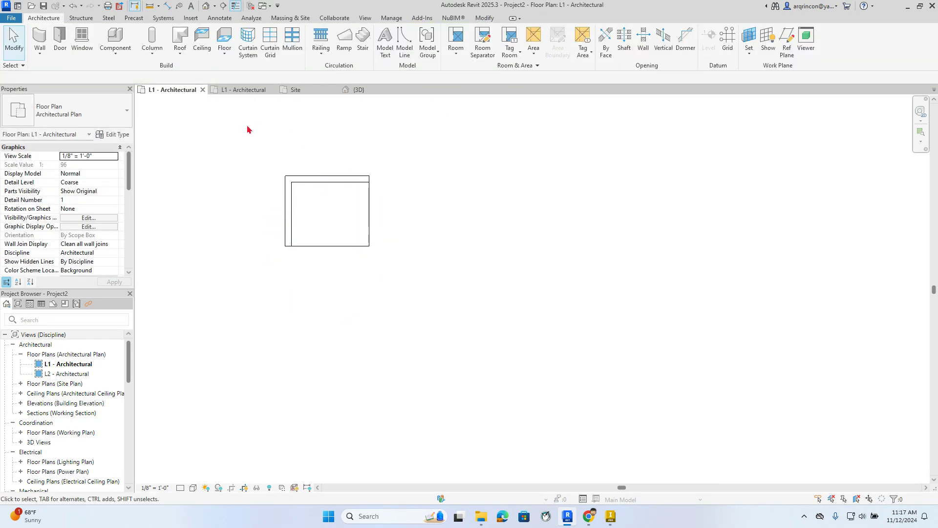
Open the default 3D view and delete the stray stepped slabs beside the wall
click(205, 6)
scroll(584, 274, up, 5)
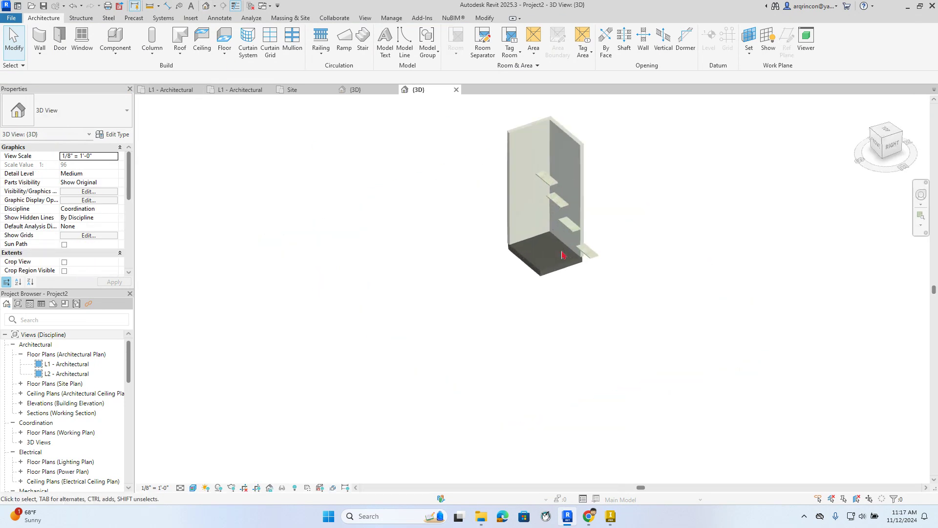
click(596, 250)
key(Delete)
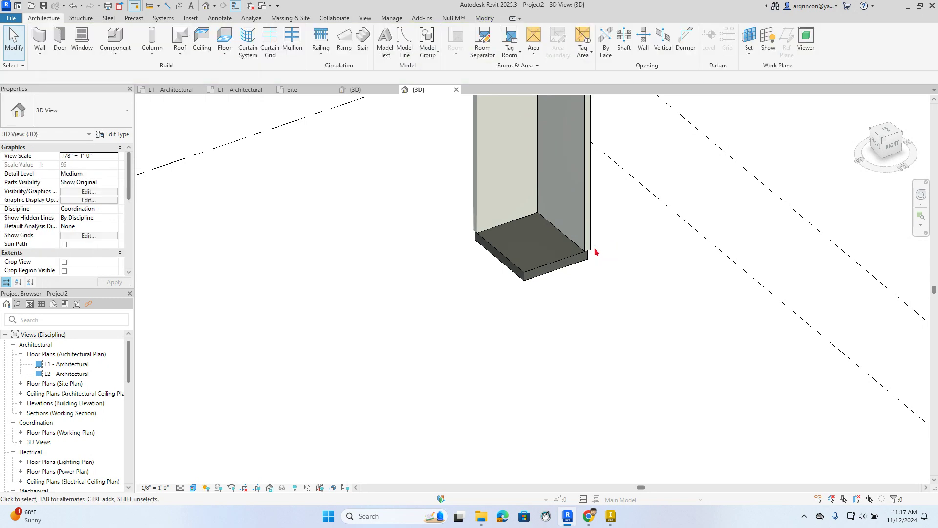
middle_drag(591, 260, 413, 370)
scroll(372, 348, up, 2)
scroll(417, 346, down, 1)
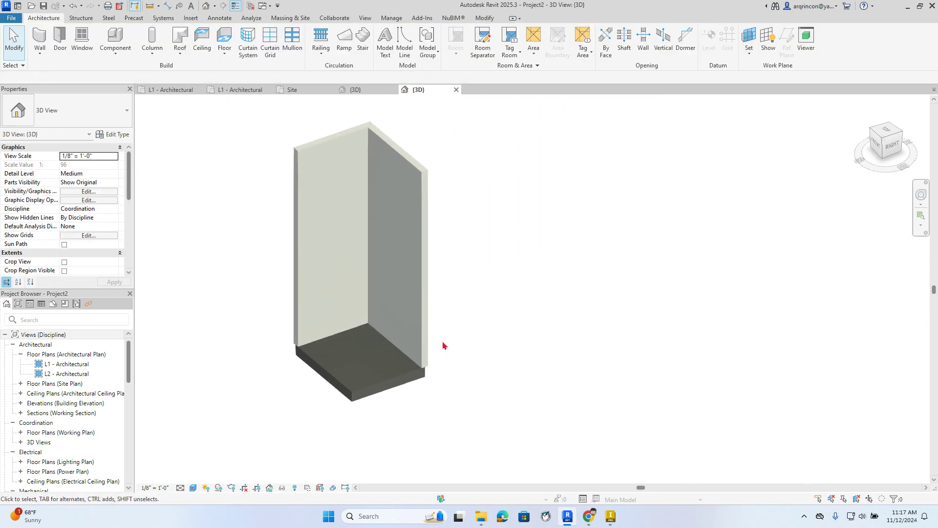
click(424, 334)
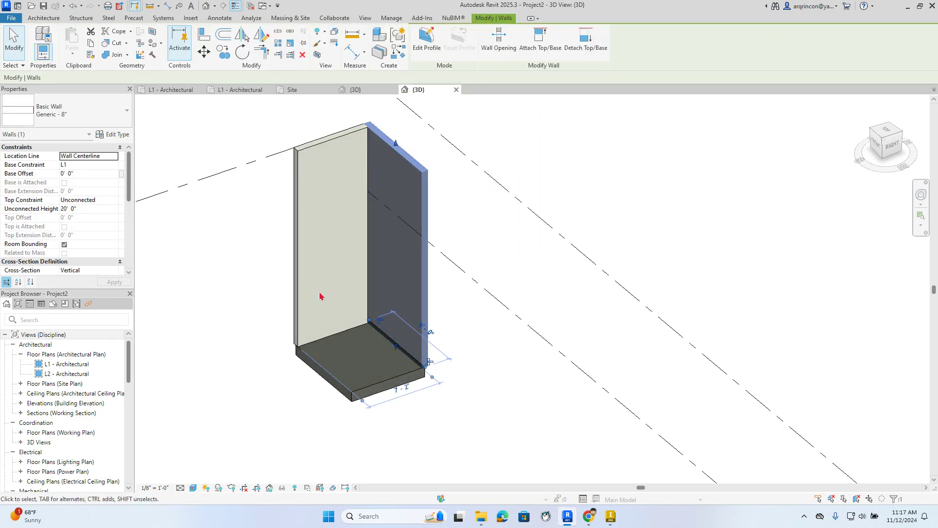
click(247, 296)
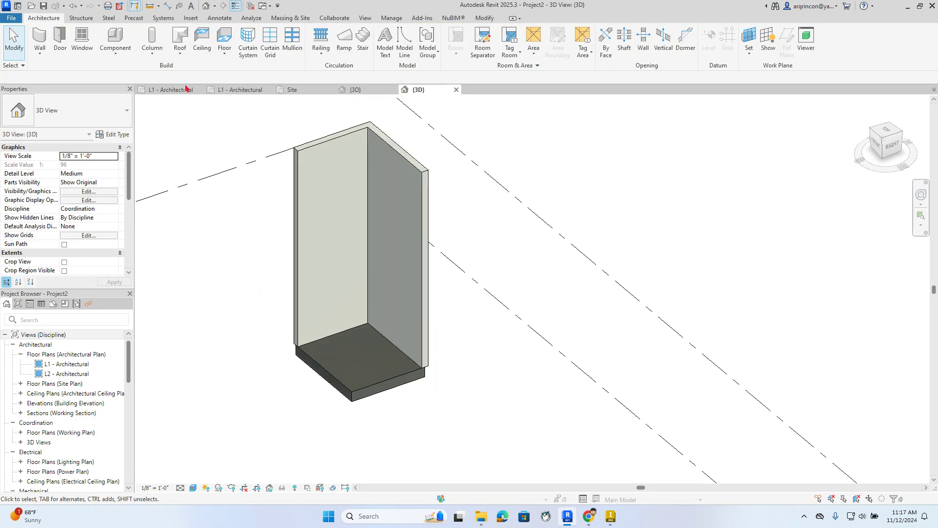
In the L1 - Architectural plan, stretch the horizontal wall to 14'-0" and lengthen the vertical wall downward beyond the floor
click(168, 91)
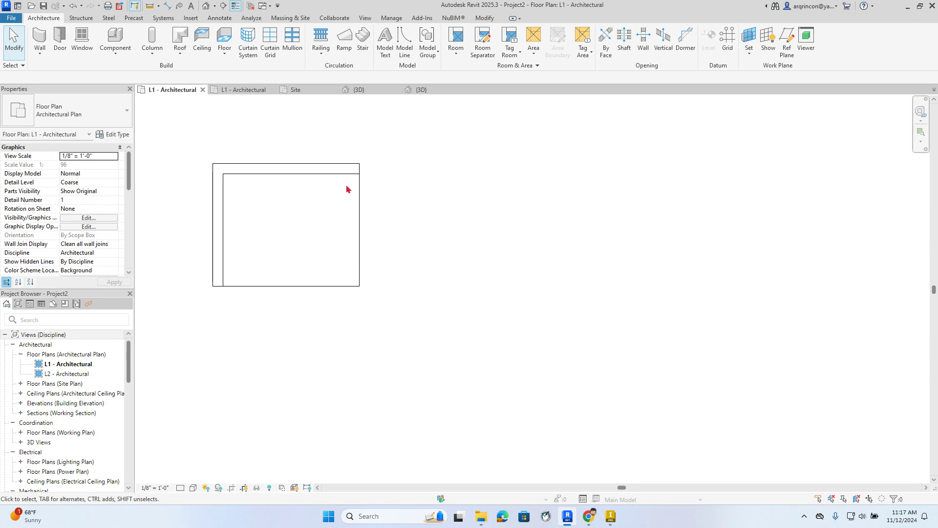
click(319, 173)
drag(359, 169, 438, 169)
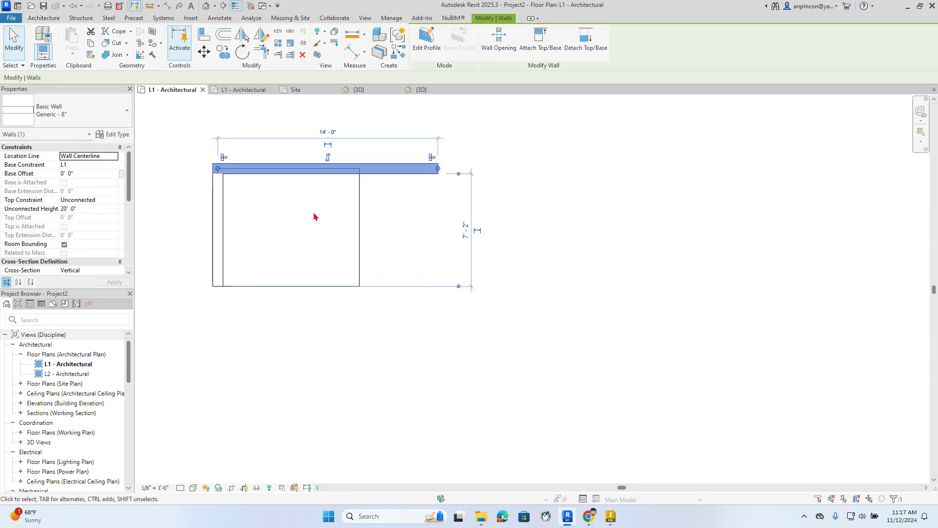
click(218, 289)
drag(218, 289, 217, 396)
click(288, 358)
click(227, 395)
click(263, 390)
Edit the floor boundary so its right and lower edges reach the ends of the two lengthened walls
click(304, 286)
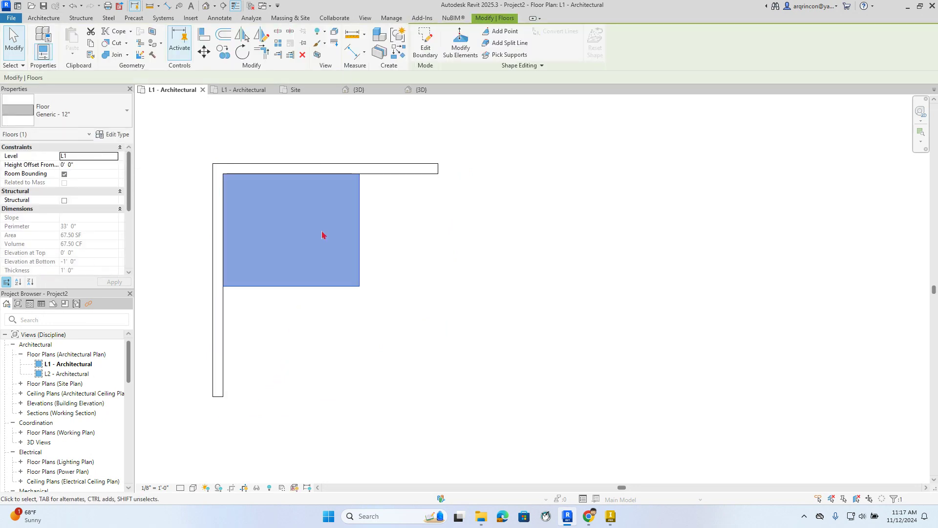
click(425, 44)
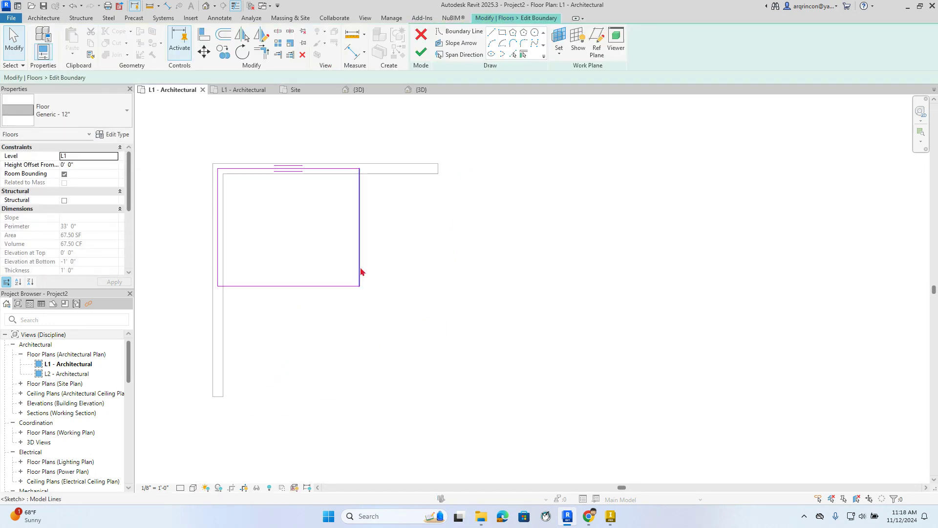
drag(361, 271, 439, 258)
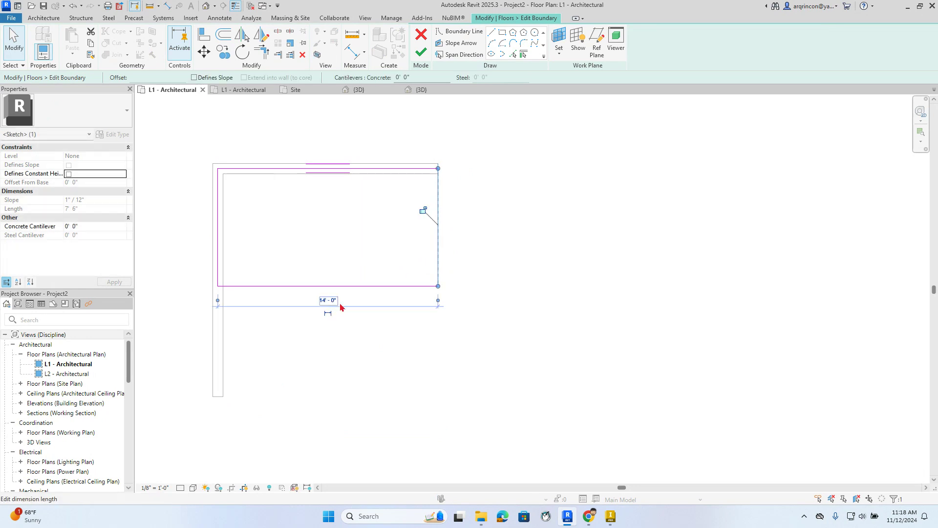
click(342, 286)
mouse_move(363, 287)
mouse_down()
mouse_move(360, 404)
mouse_move(307, 397)
mouse_up()
click(518, 272)
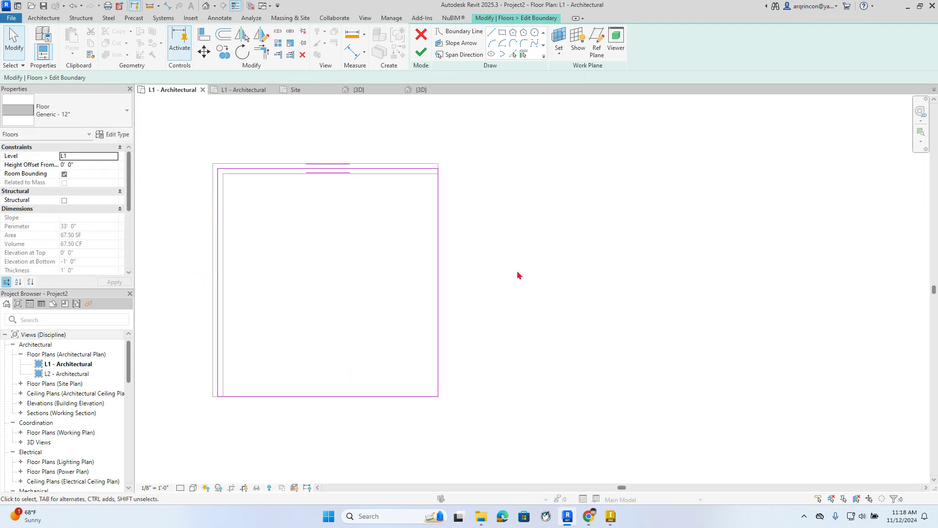
click(421, 51)
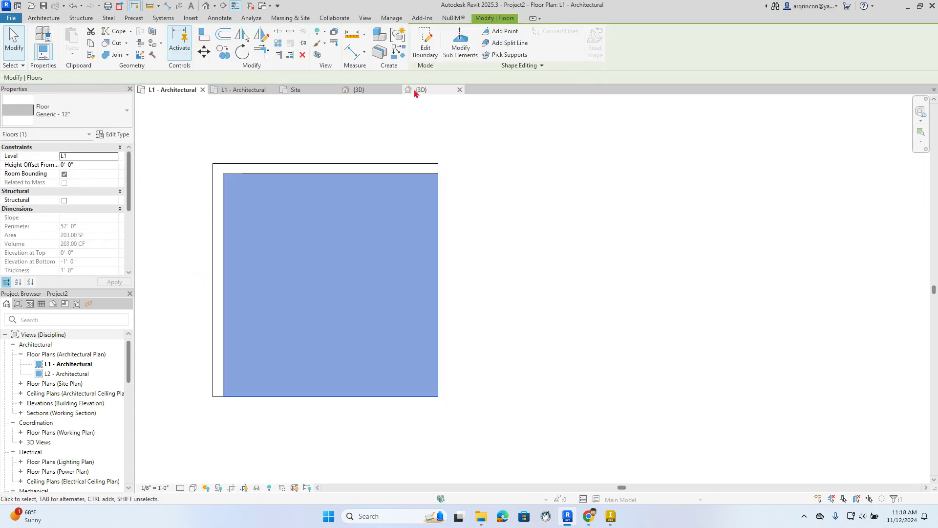
Return to the 3D view, then show the active work plane and hide it again
click(414, 91)
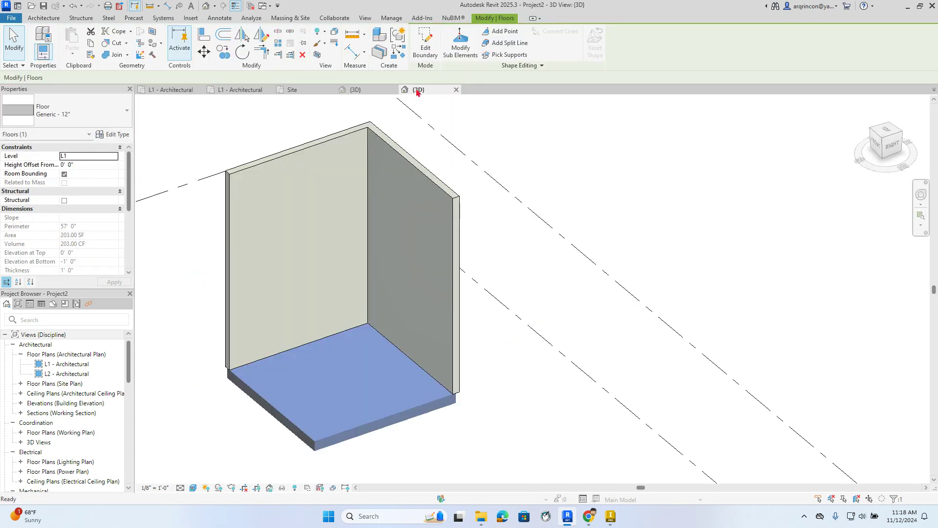
click(517, 263)
middle_drag(513, 245, 511, 270)
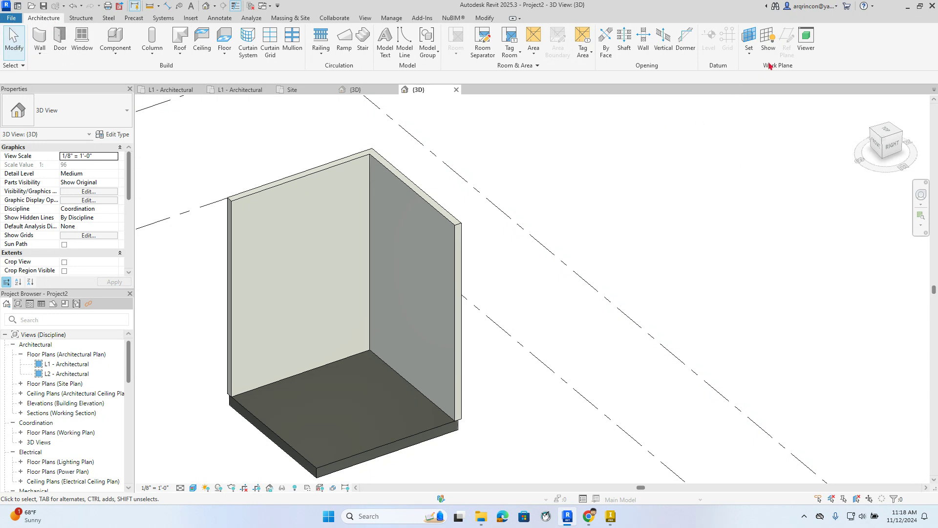
key(ctrl)
key(ctrl)
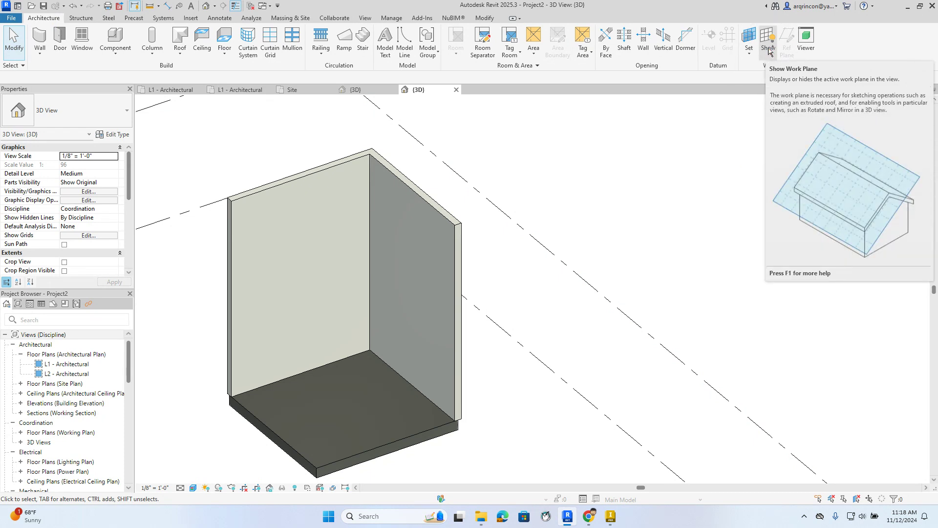
click(769, 50)
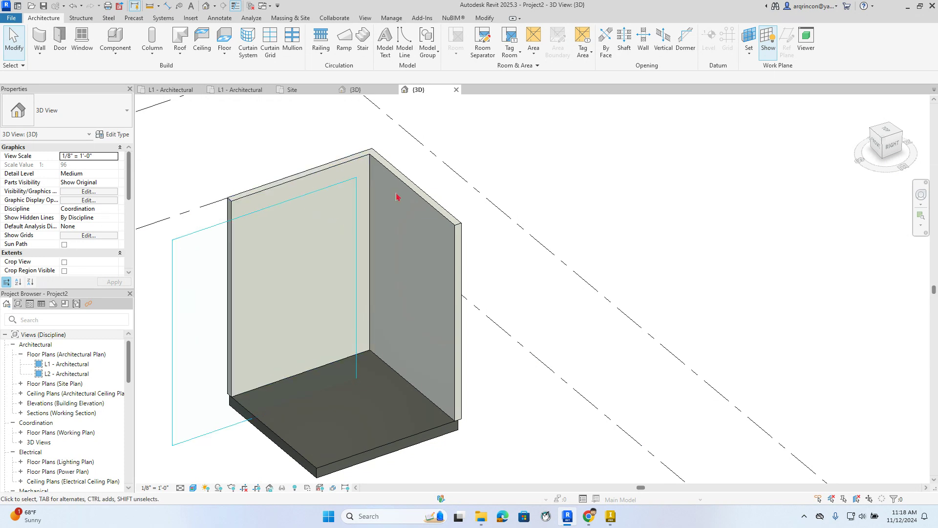
click(769, 43)
click(771, 44)
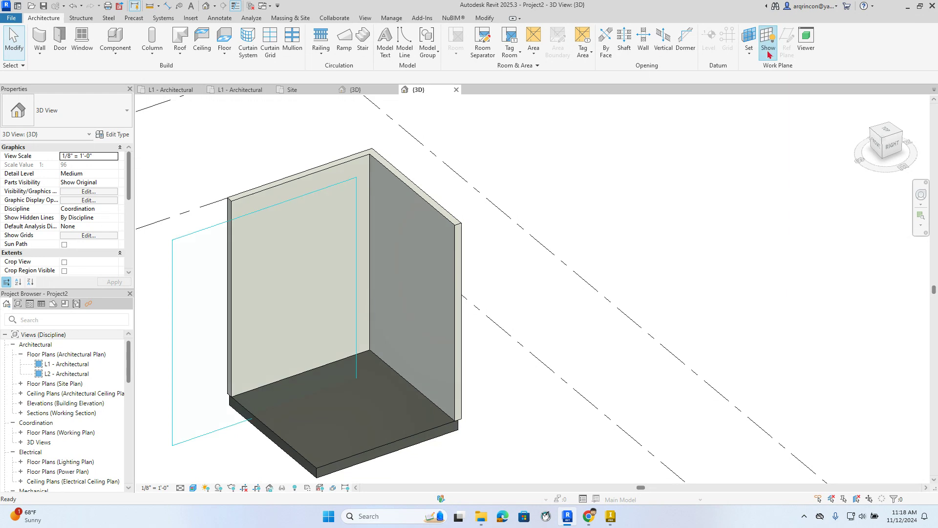
click(771, 44)
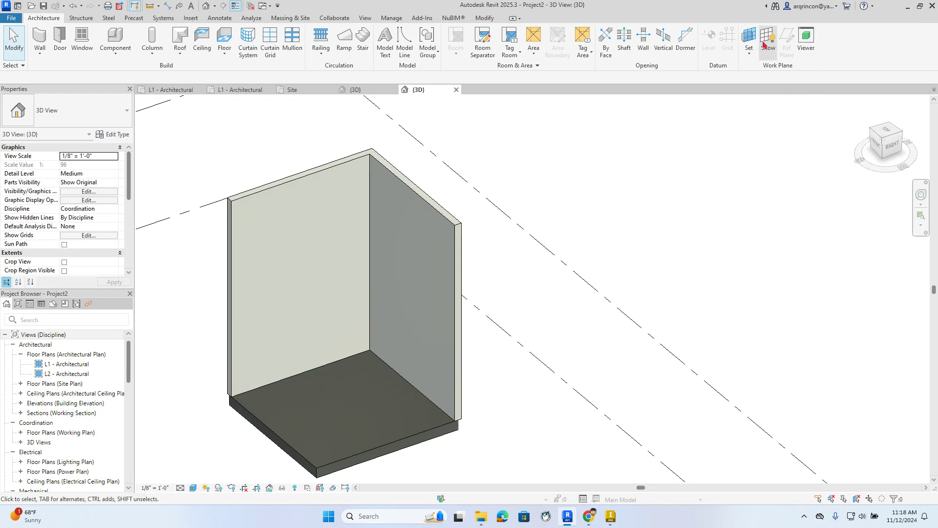
Set the work plane to the floor's top face using the Pick a plane option
click(750, 43)
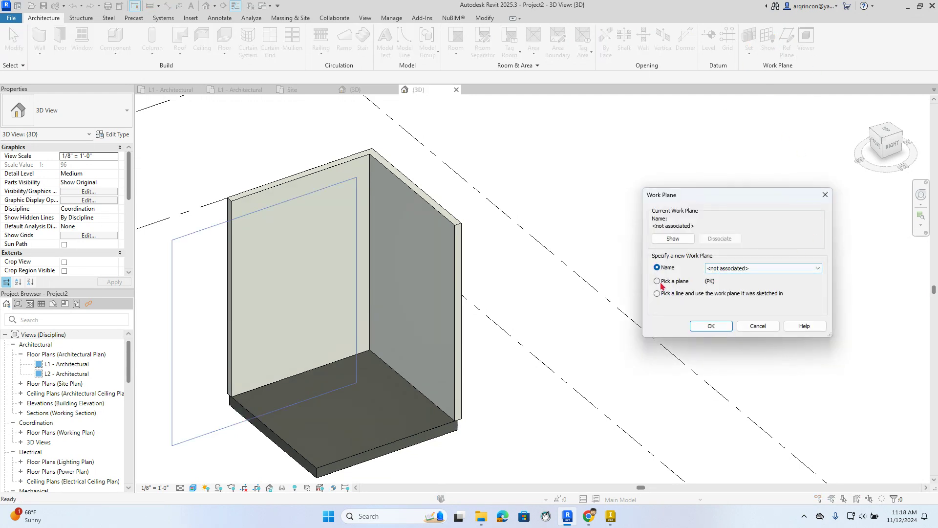
click(825, 195)
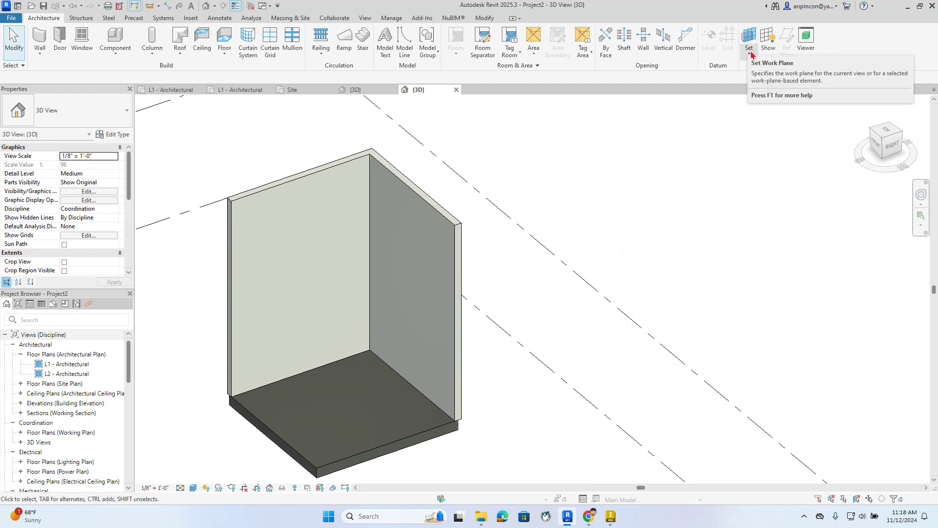
click(750, 53)
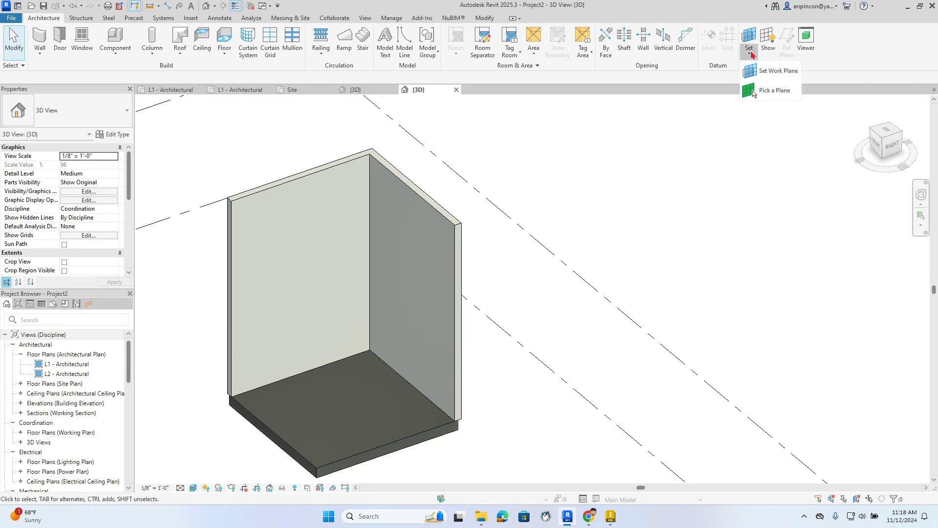
click(782, 71)
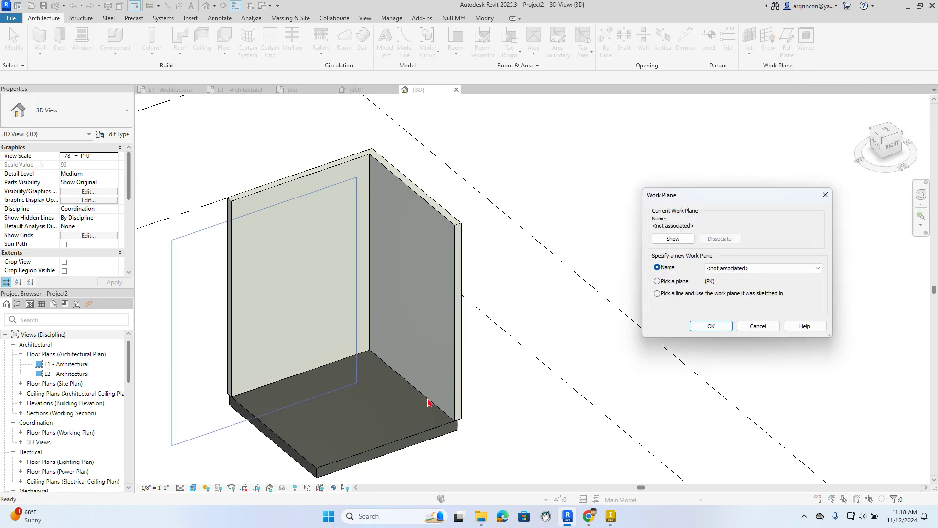
click(670, 284)
click(711, 326)
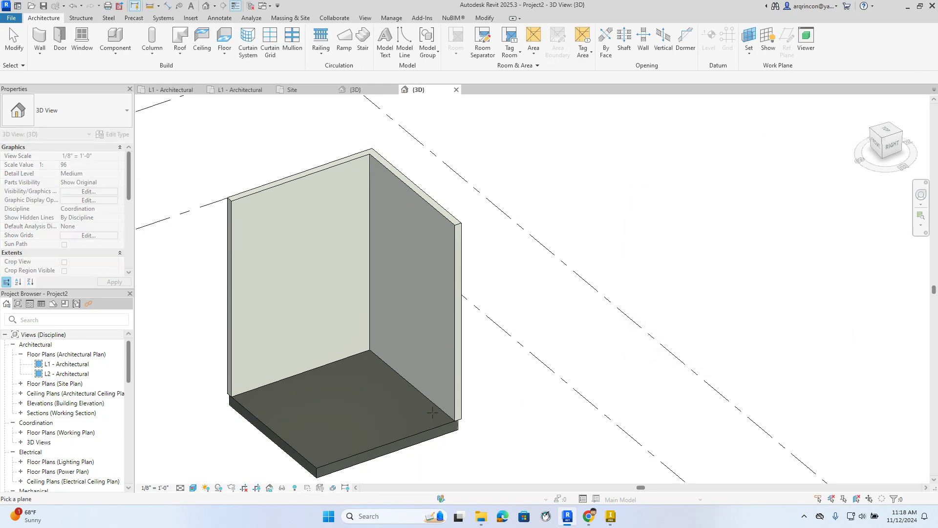
click(408, 434)
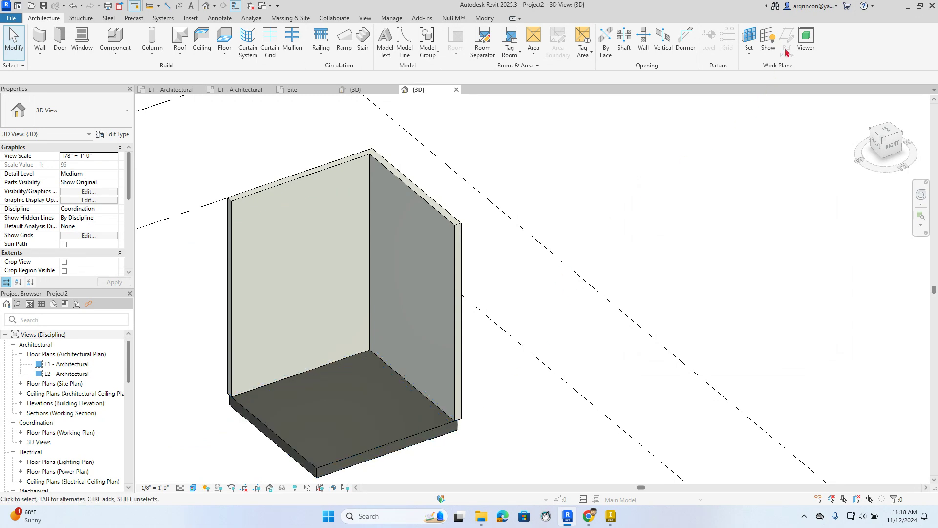
Show the active work plane and change the 3D view's visual style to Hidden Line
click(768, 42)
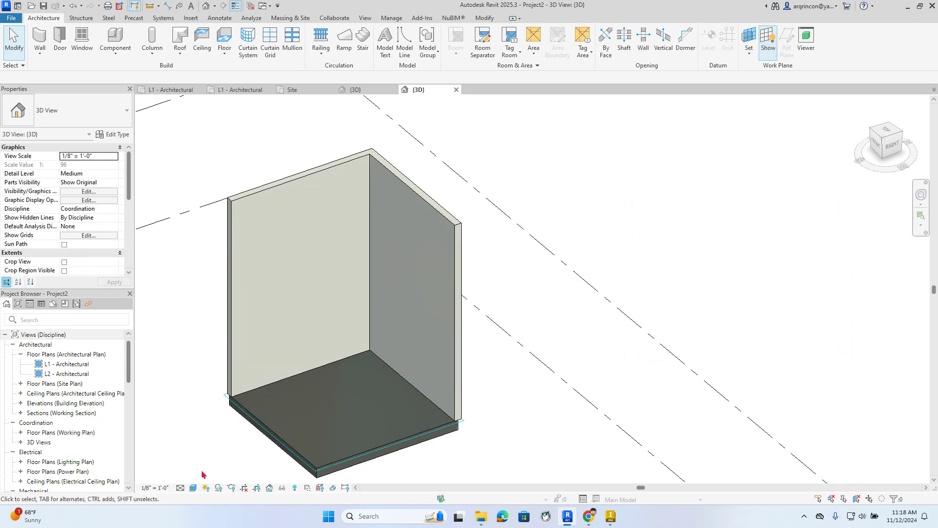
click(193, 487)
click(216, 438)
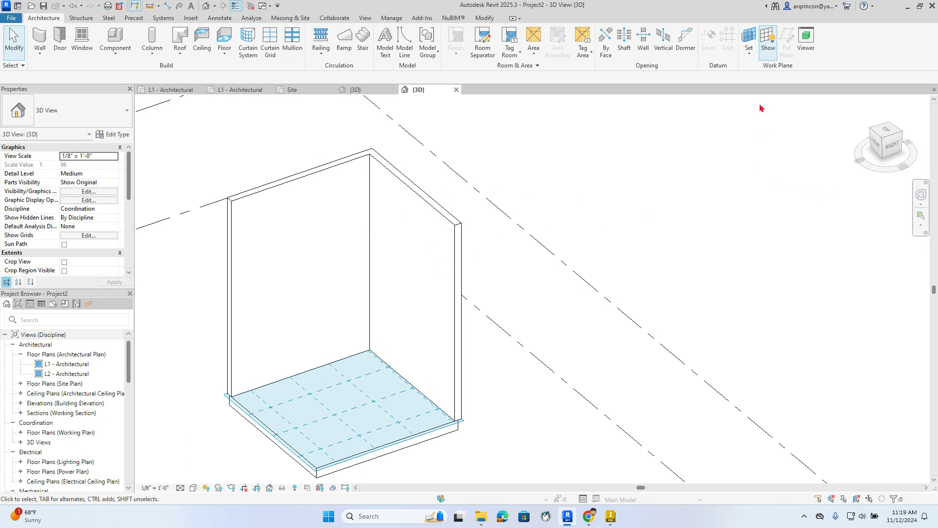
Set the work plane to the inner face of the left wall using the Pick a plane option
click(749, 56)
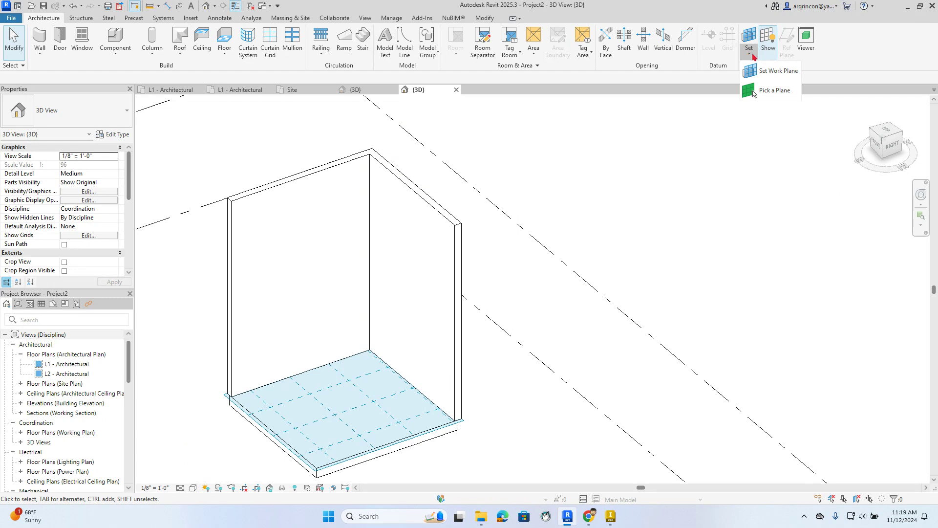
click(778, 76)
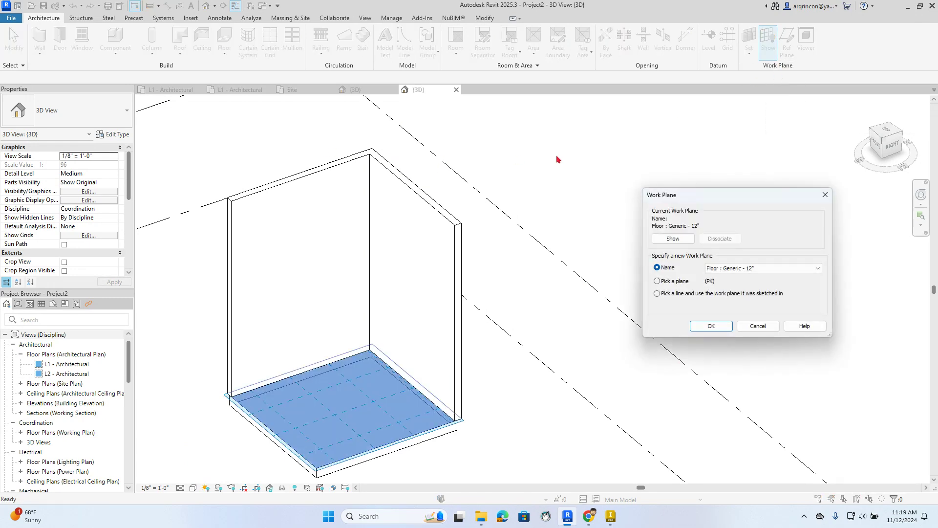
click(657, 281)
click(712, 326)
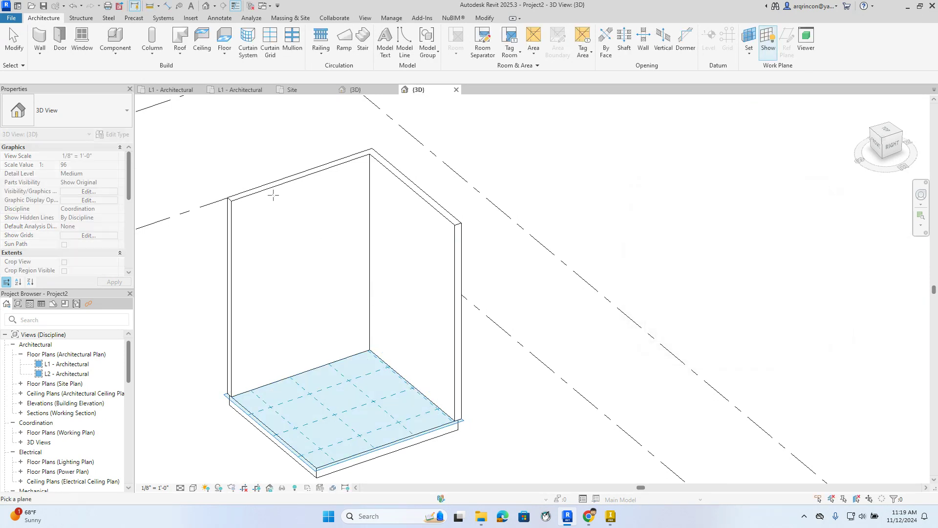
scroll(269, 198, up, 5)
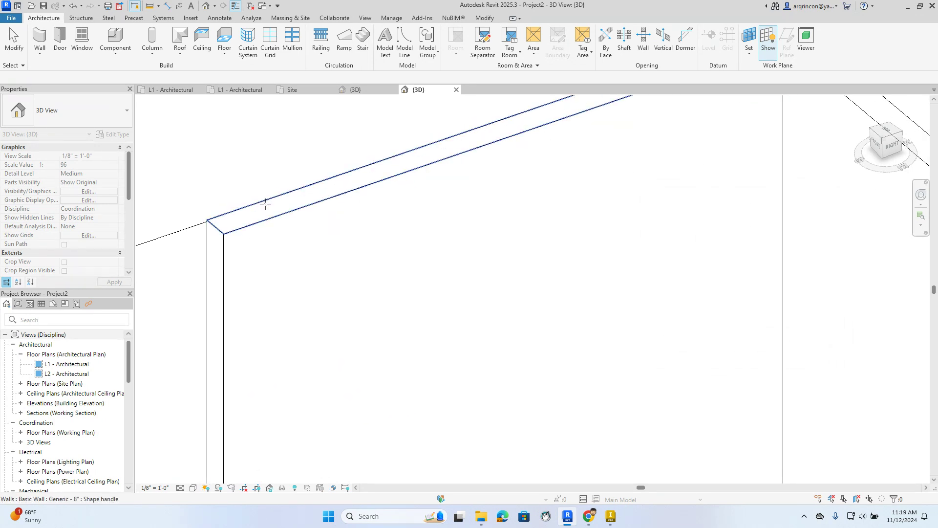
scroll(263, 205, down, 2)
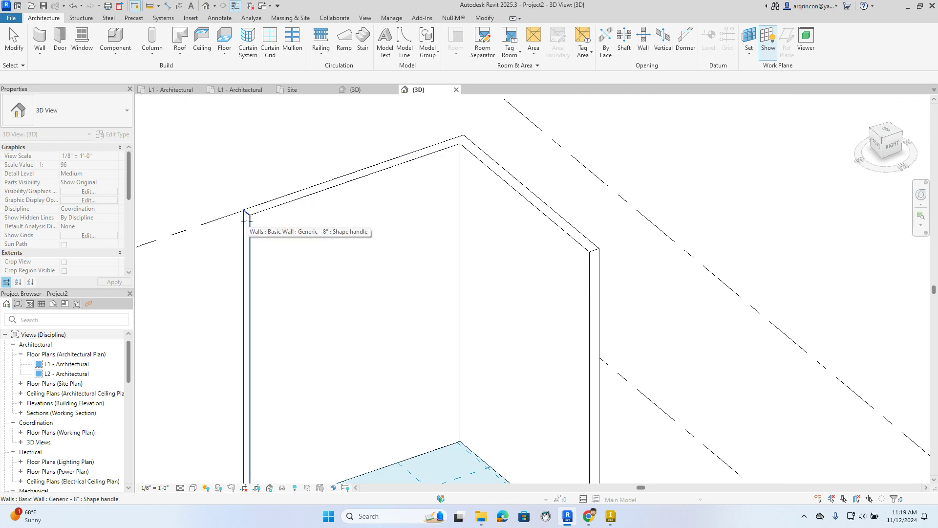
click(305, 205)
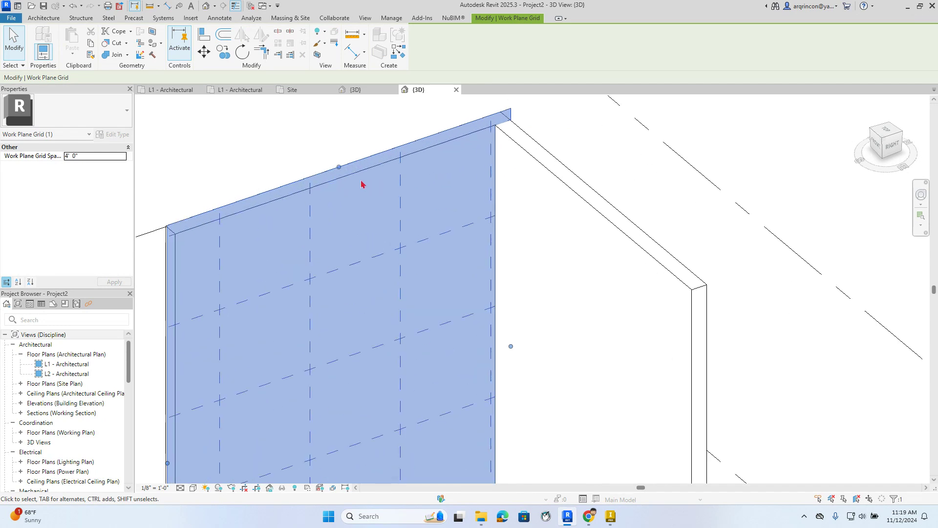
Deselect the work plane grid on the left wall and hide the active work plane
scroll(362, 182, down, 1)
click(329, 153)
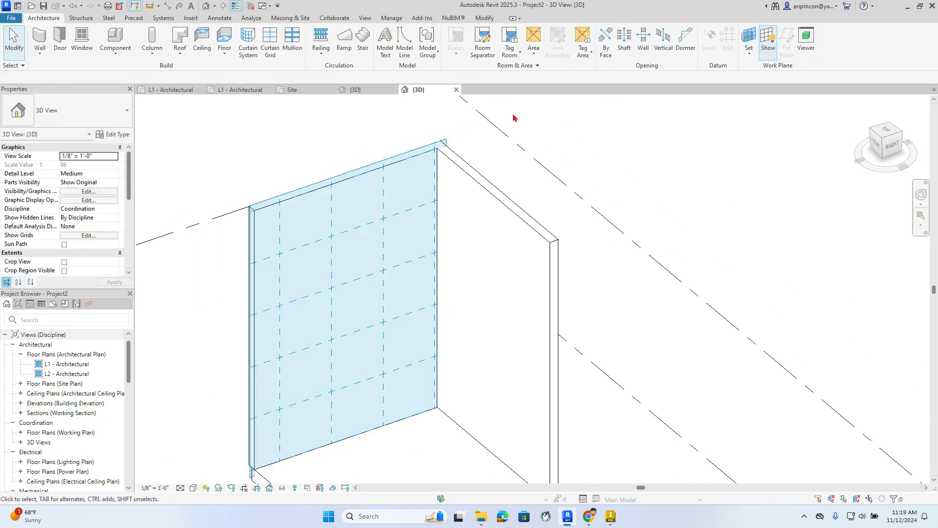
click(770, 44)
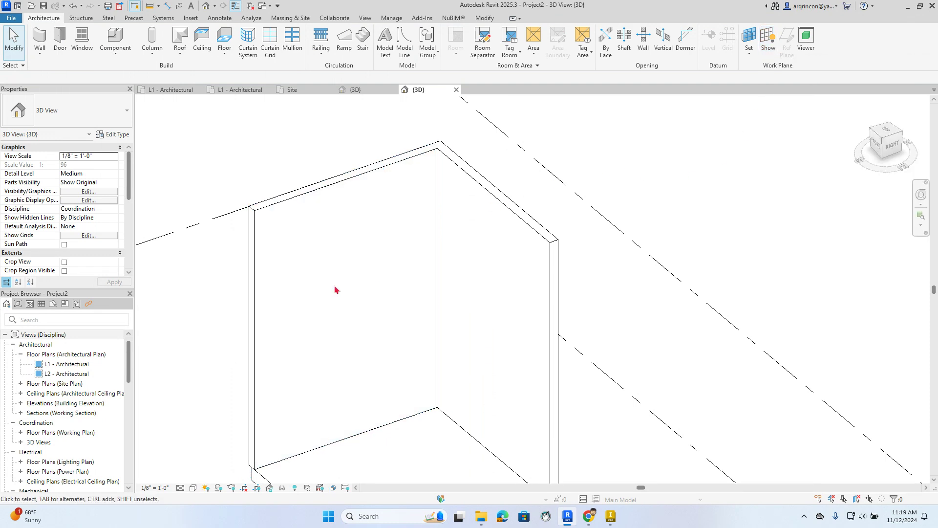
middle_drag(368, 270, 313, 283)
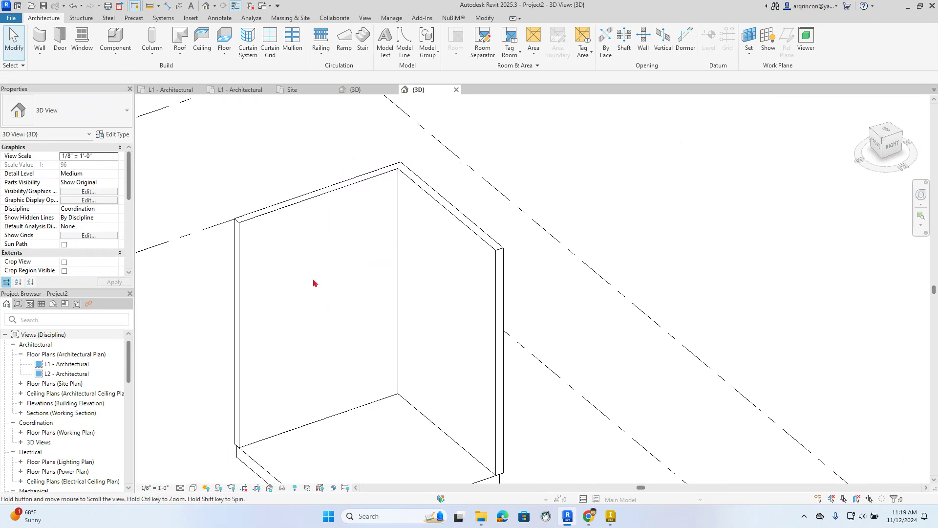
Start an in-place model in the Casework category and name it "shelf 1"
click(120, 56)
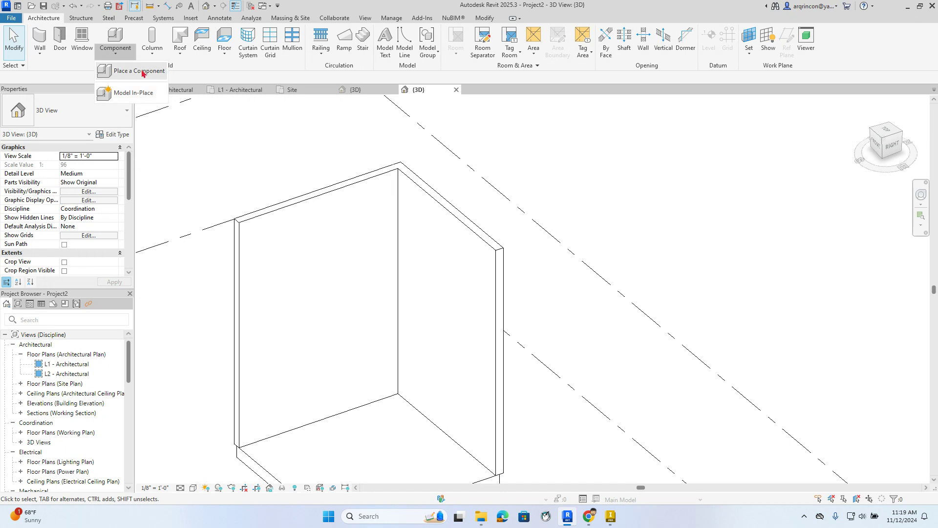
click(144, 95)
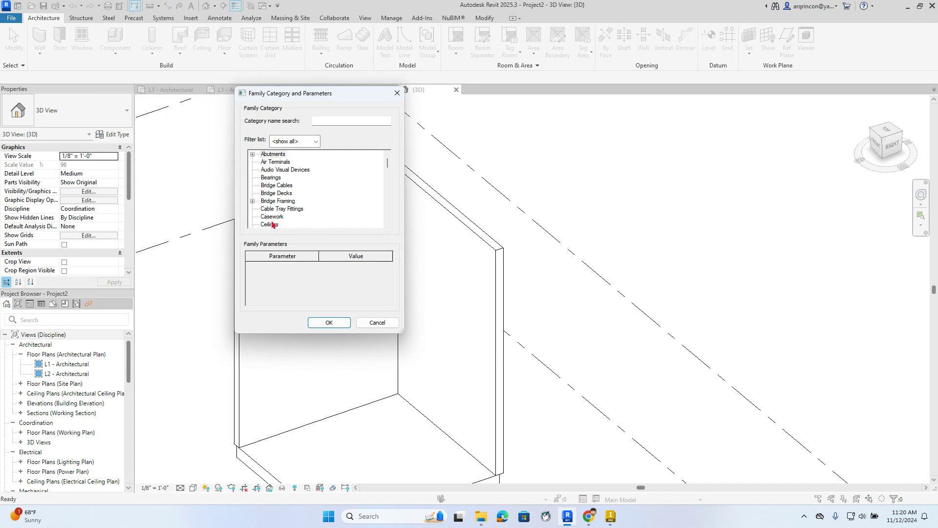
click(277, 218)
click(328, 323)
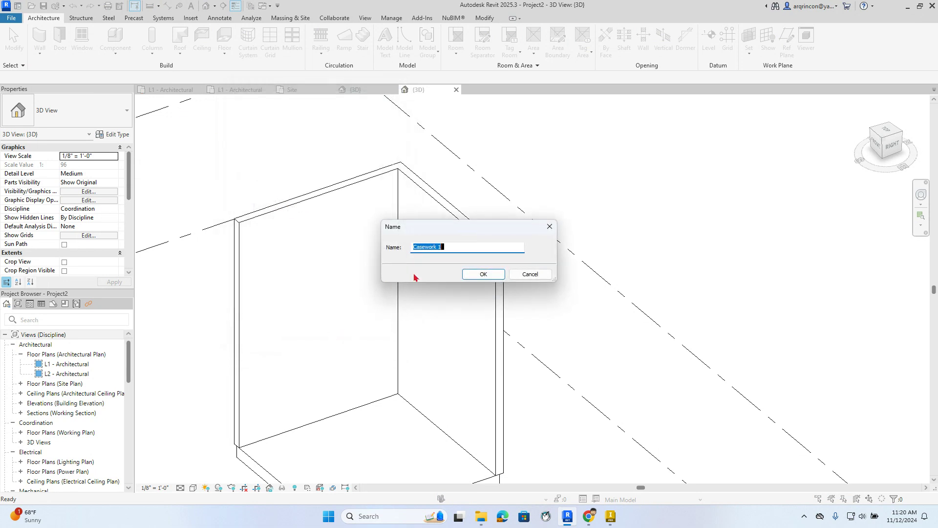
text(shelf 1)
click(476, 274)
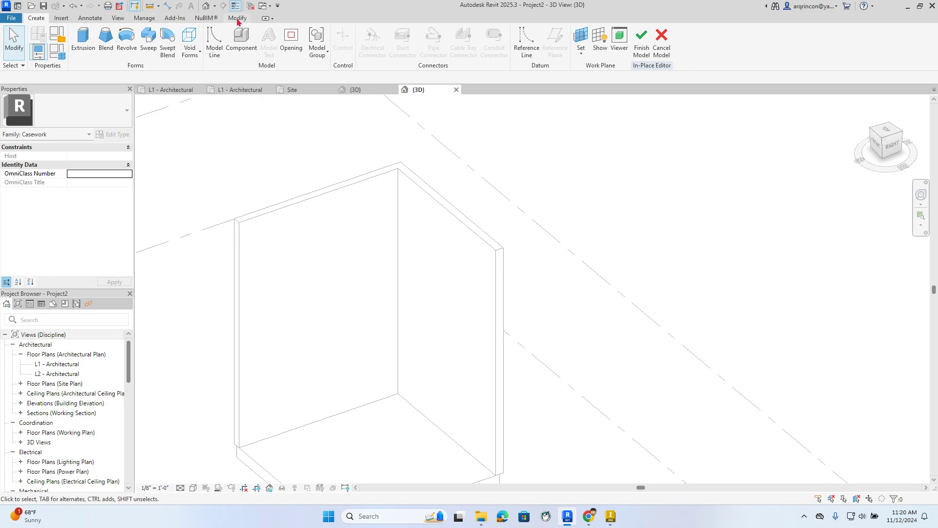
Begin an extrusion and sketch a thin rectangle about 4' 8" by 3" on the upper part of the left wall
click(82, 39)
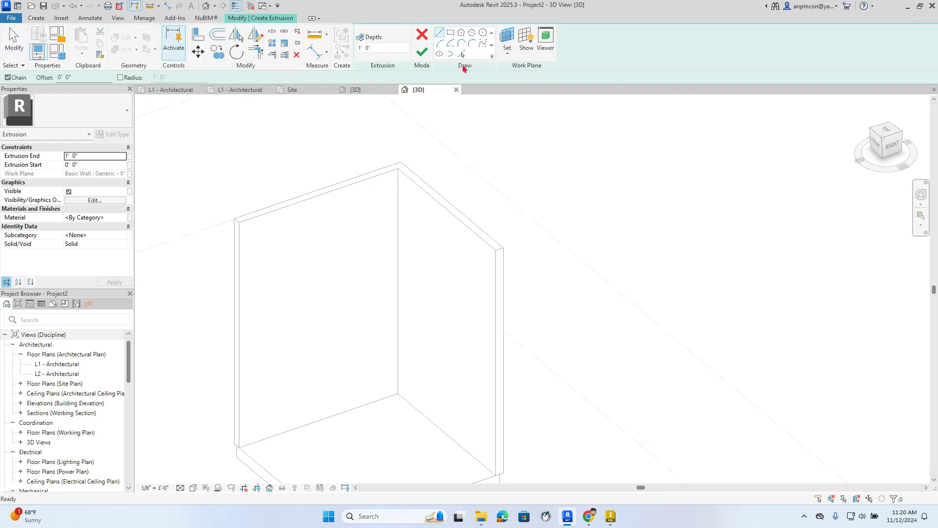
click(450, 33)
click(265, 289)
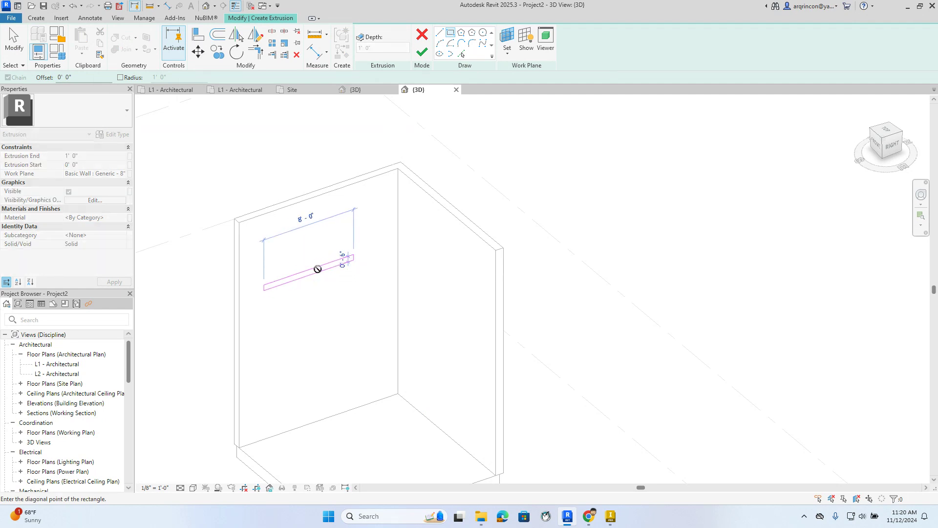
scroll(312, 266, up, 3)
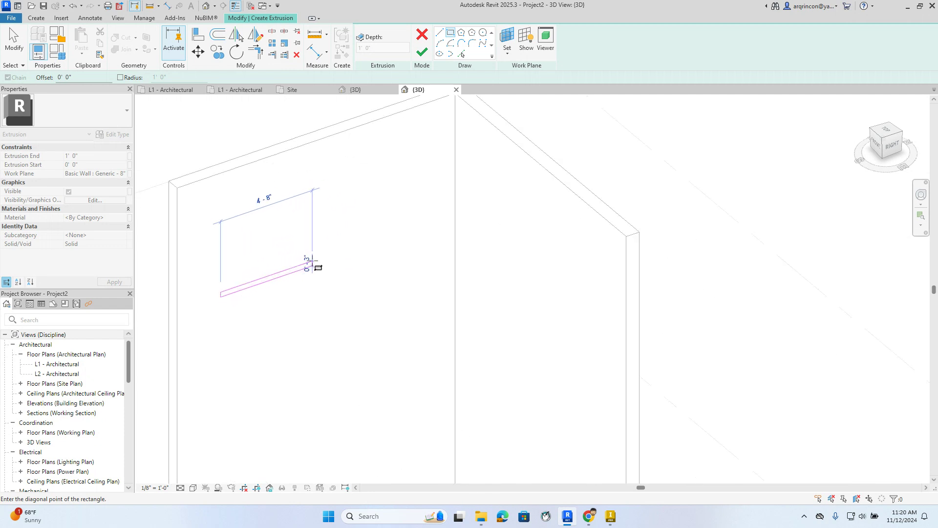
click(313, 261)
key(Escape)
key(Escape)
scroll(303, 279, up, 4)
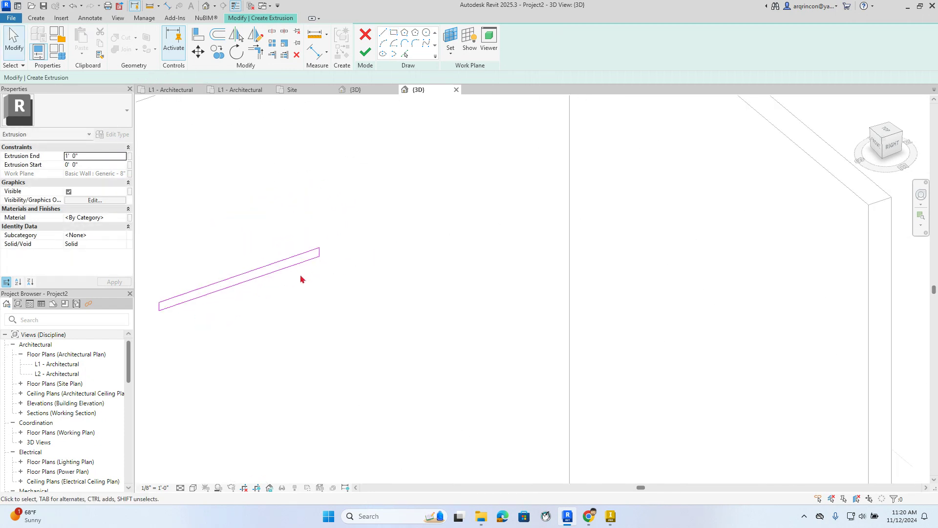
Set the length of the sketched rectangle to 4 feet
middle_drag(316, 276, 512, 257)
click(524, 224)
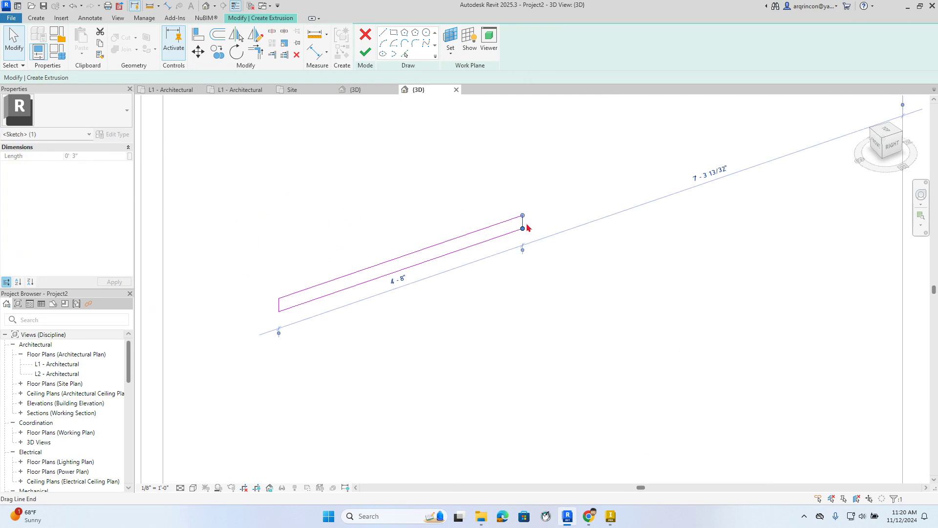
click(399, 278)
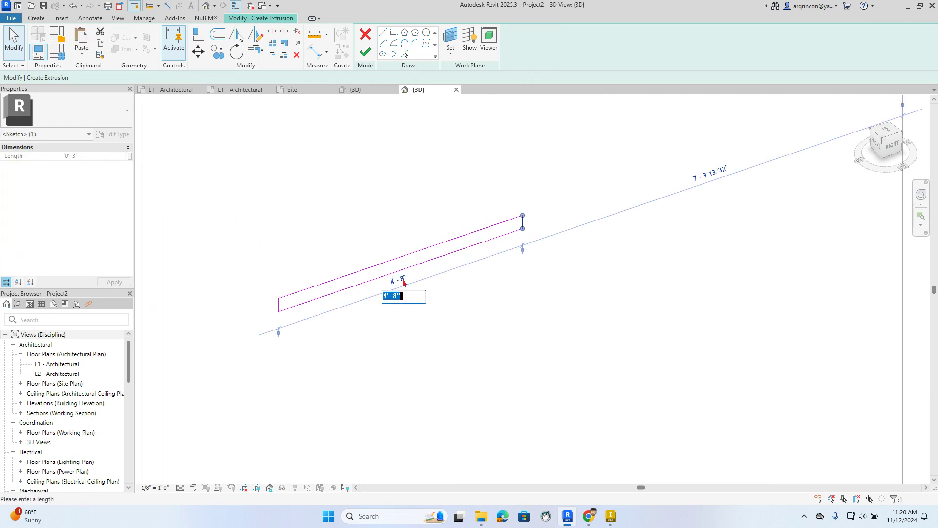
text(4)
key(Return)
click(405, 336)
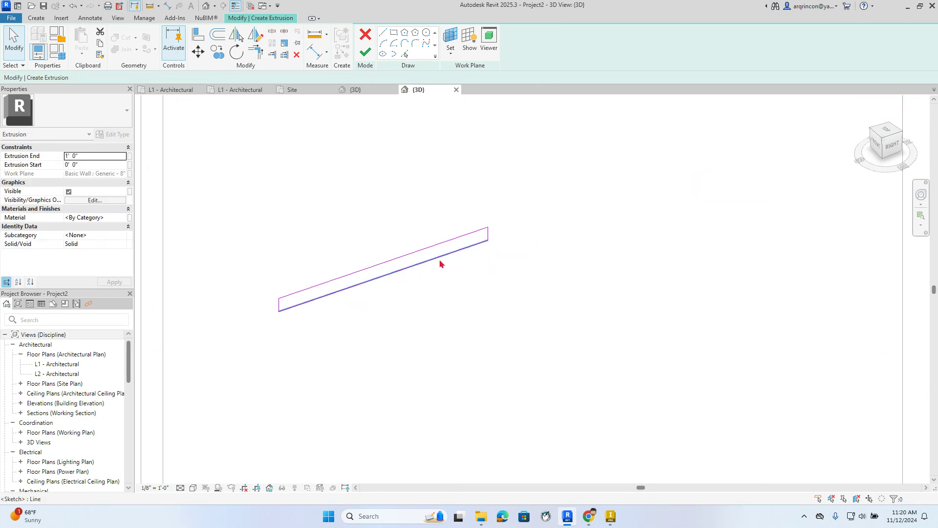
Set the height of the shelf rectangle to 2 inches
click(439, 262)
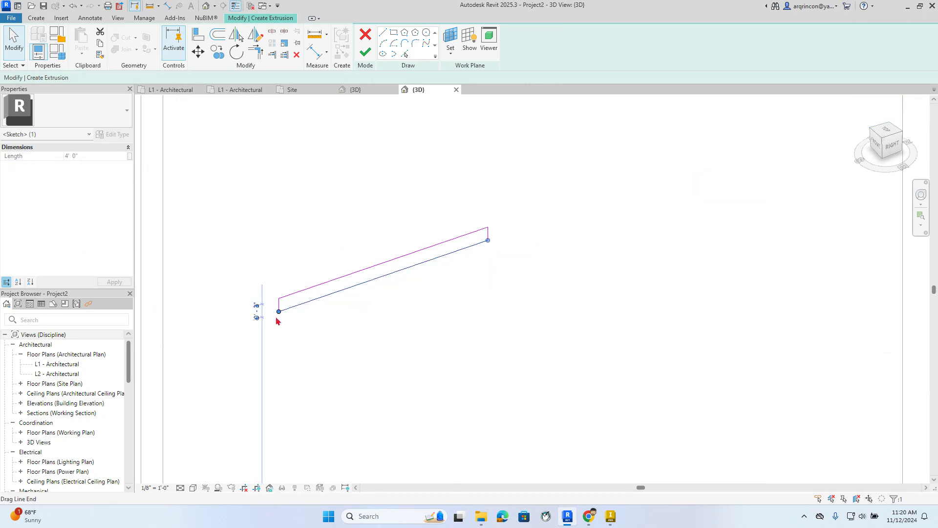
scroll(259, 316, up, 2)
click(251, 307)
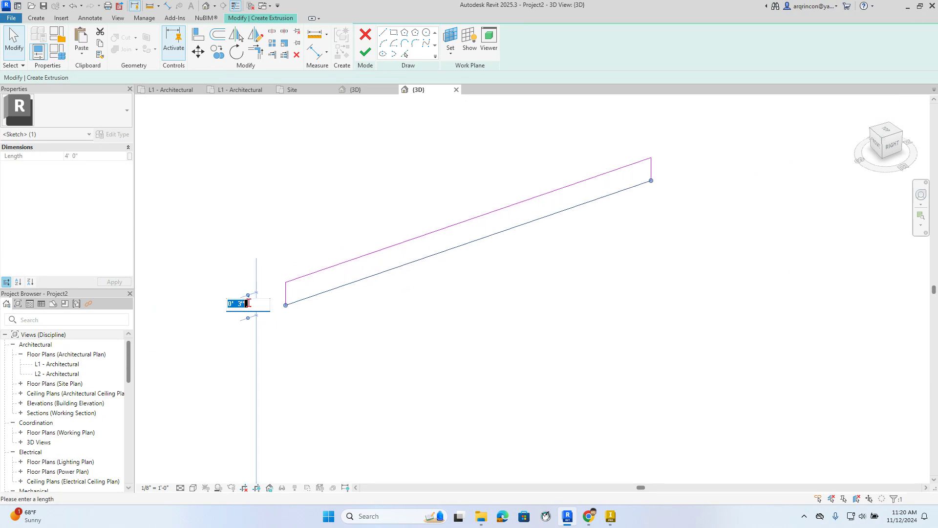
text(0 2)
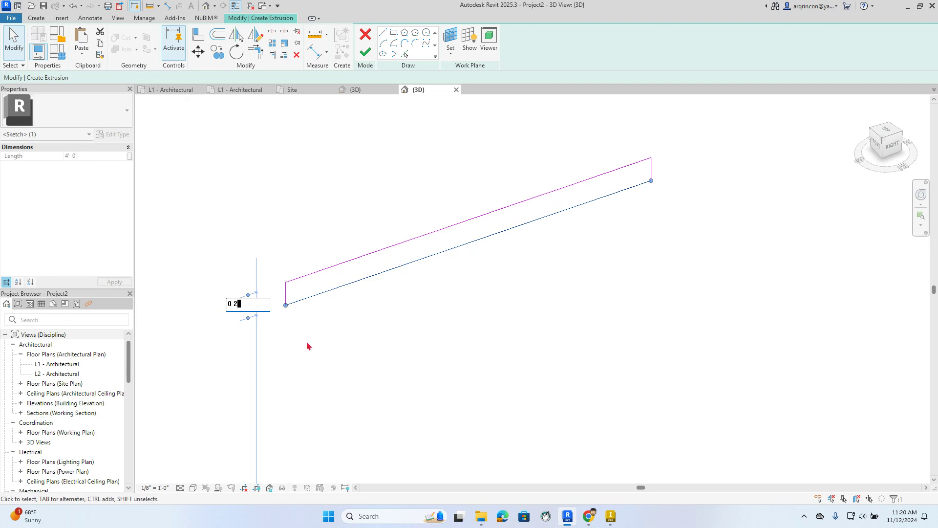
click(320, 346)
scroll(413, 332, down, 6)
Copy the shelf rectangle to three other spots on the left wall and finish the extrusion with a 1' depth
mouse_move(470, 349)
middle_down()
mouse_move(371, 292)
mouse_move(342, 253)
middle_up()
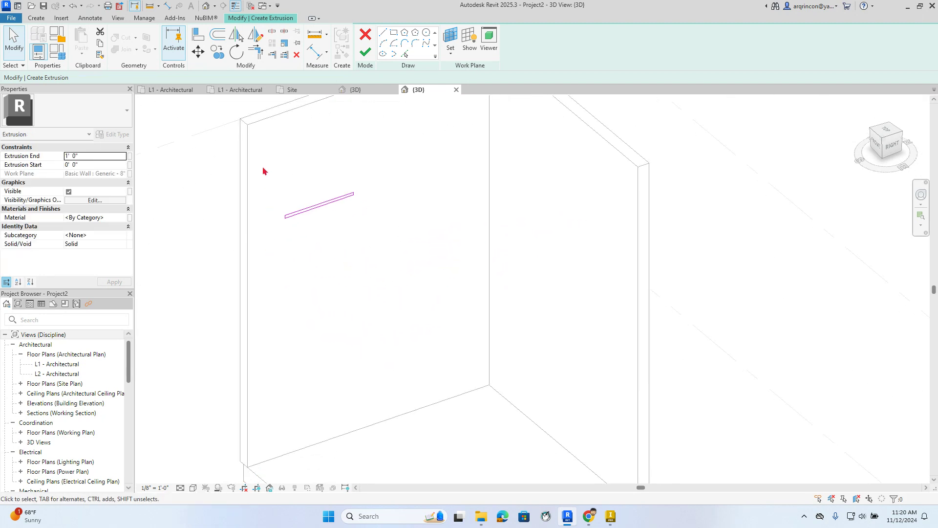
drag(263, 171, 383, 250)
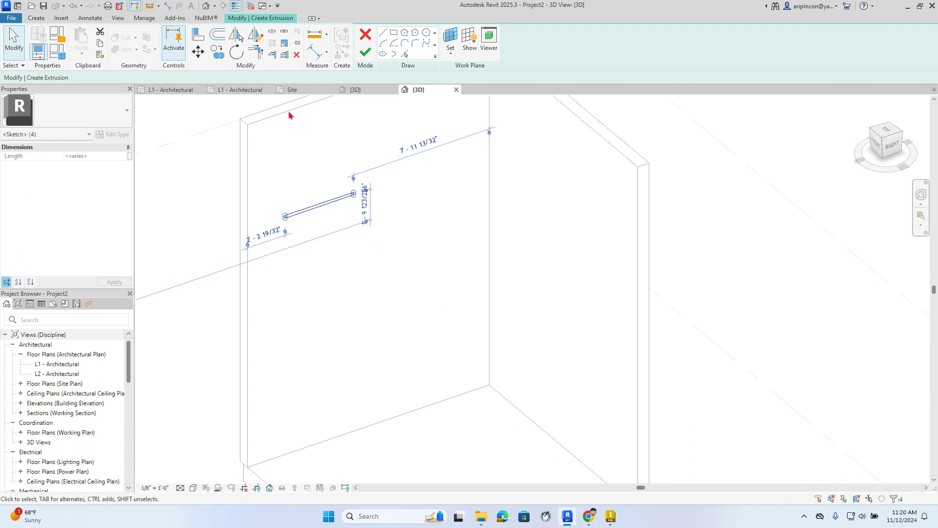
click(218, 57)
click(304, 212)
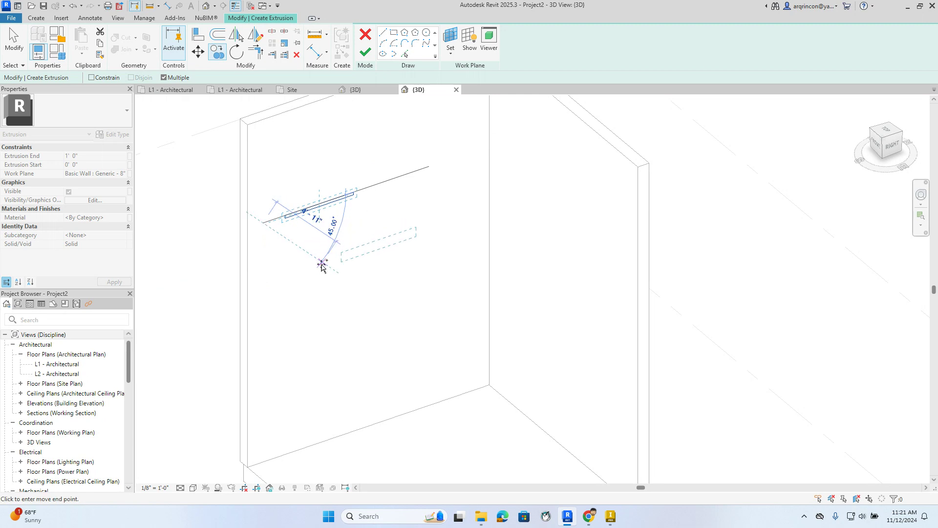
click(321, 264)
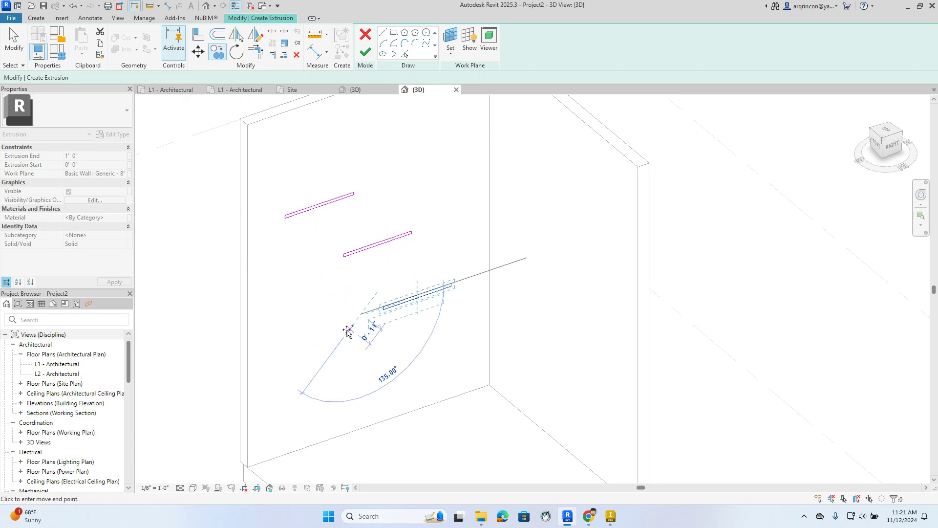
click(257, 385)
key(Escape)
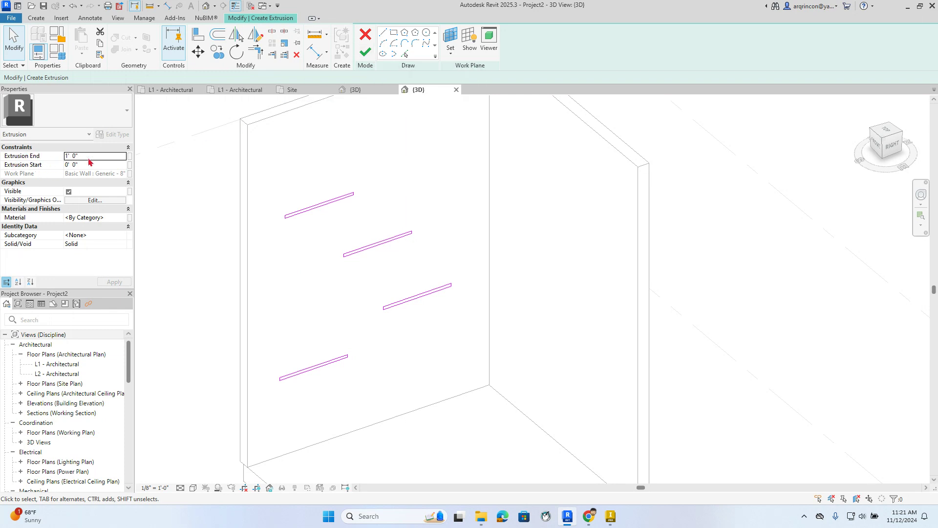
click(365, 52)
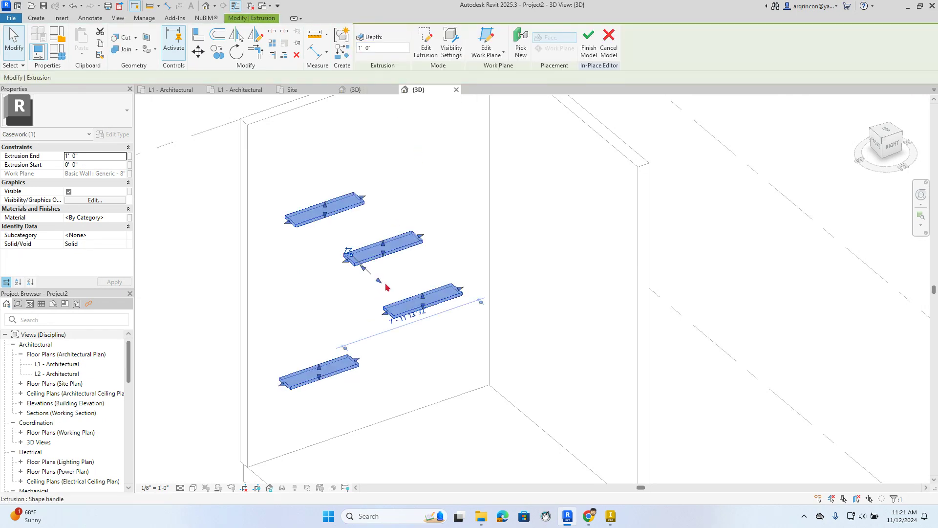
click(364, 295)
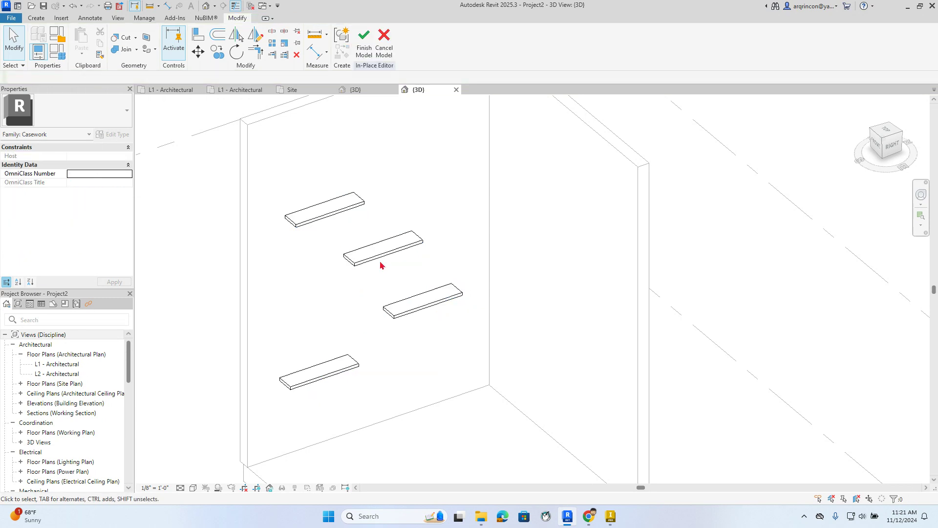
Set the Extrusion End of the four shelves to 1.5 feet
click(356, 209)
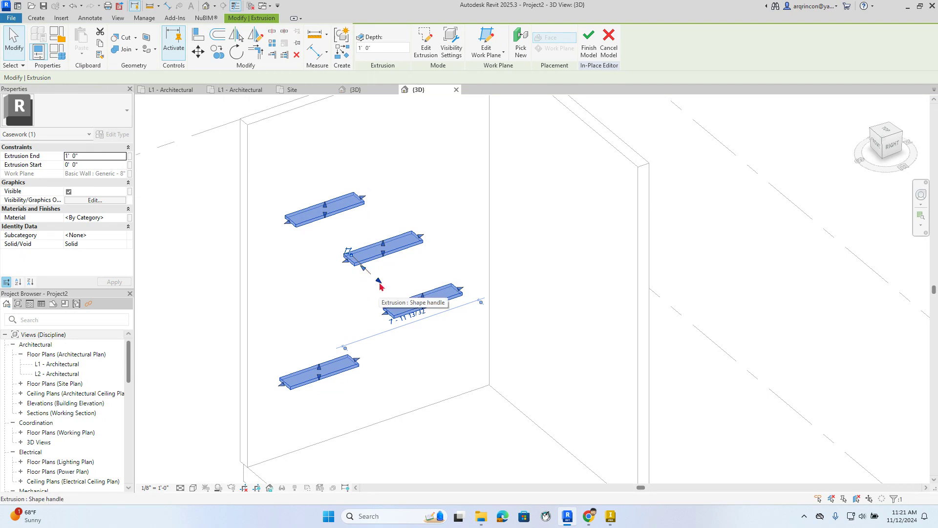
drag(380, 282, 387, 291)
click(102, 156)
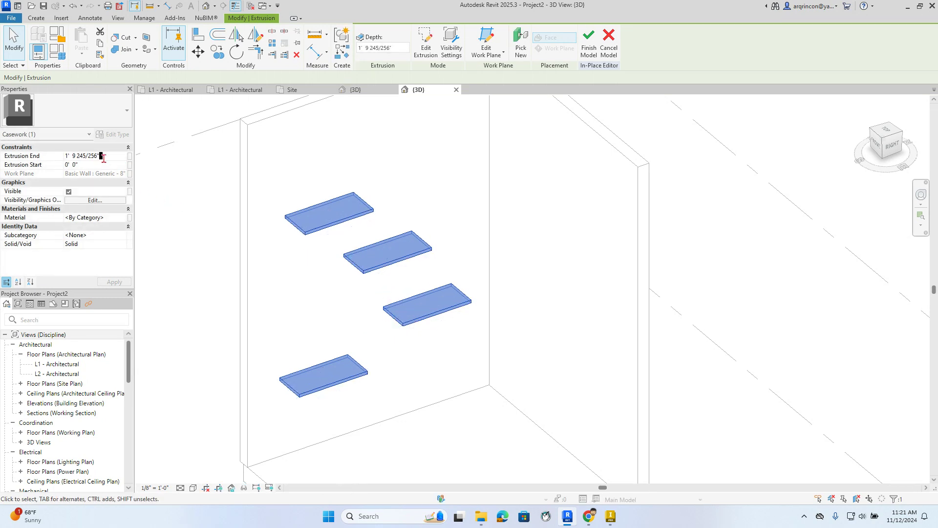
drag(109, 157, 50, 155)
text(1)
text(.5)
click(288, 296)
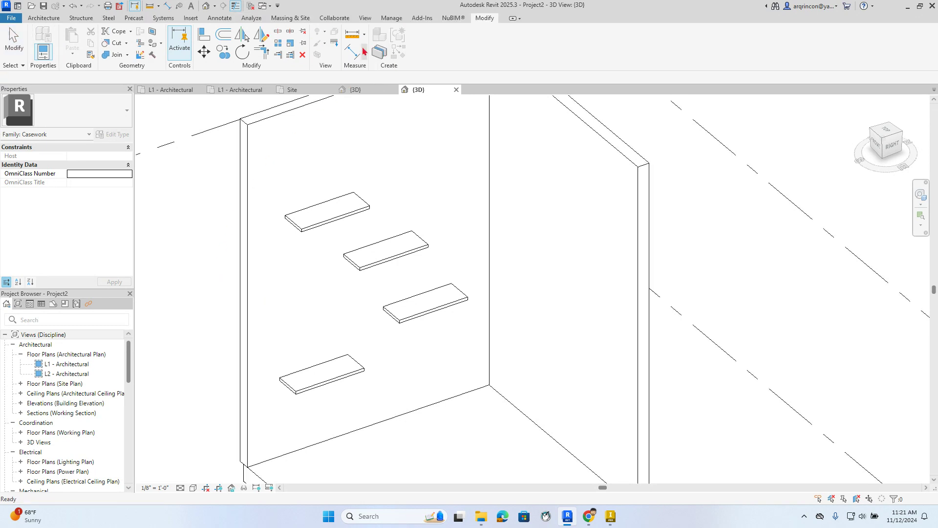
Finish the in-place shelf model and select the shelves in the 3D view
click(364, 43)
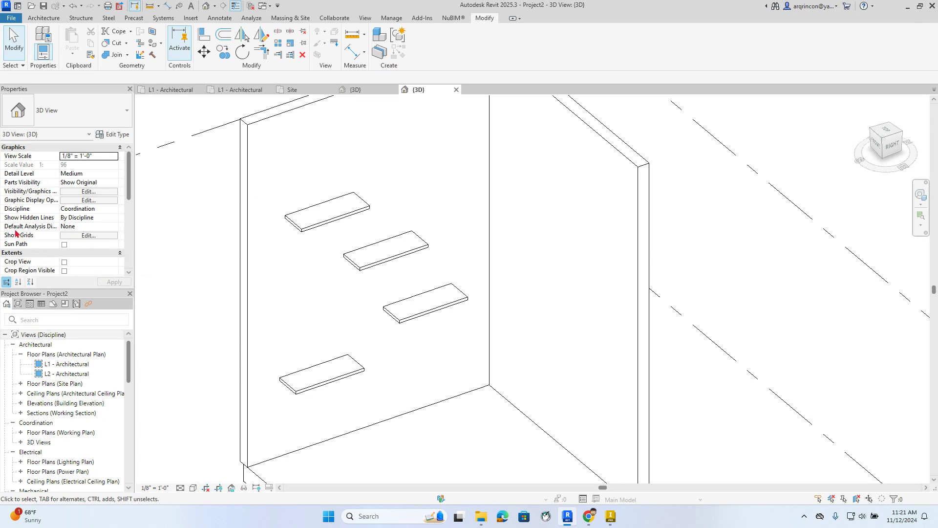
click(308, 232)
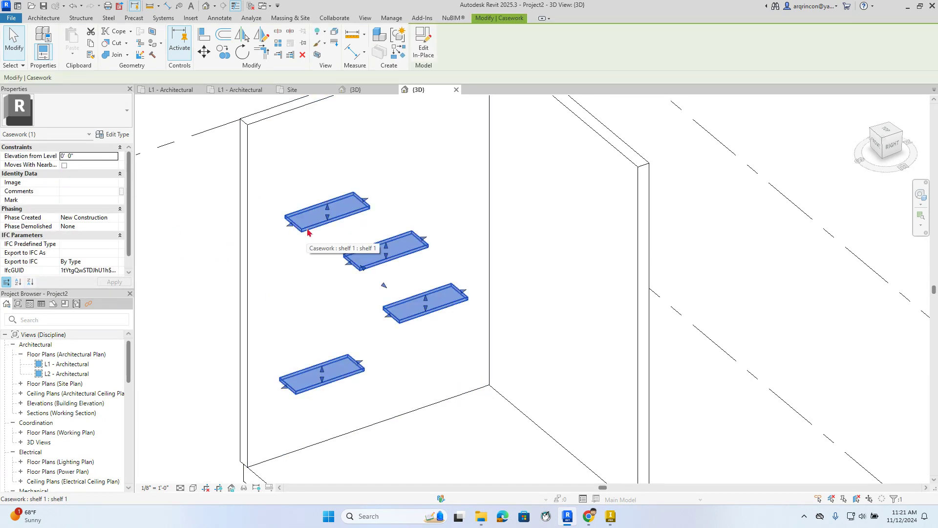
Open the in-place shelf model for editing and check the properties of the shelf extrusion
click(428, 55)
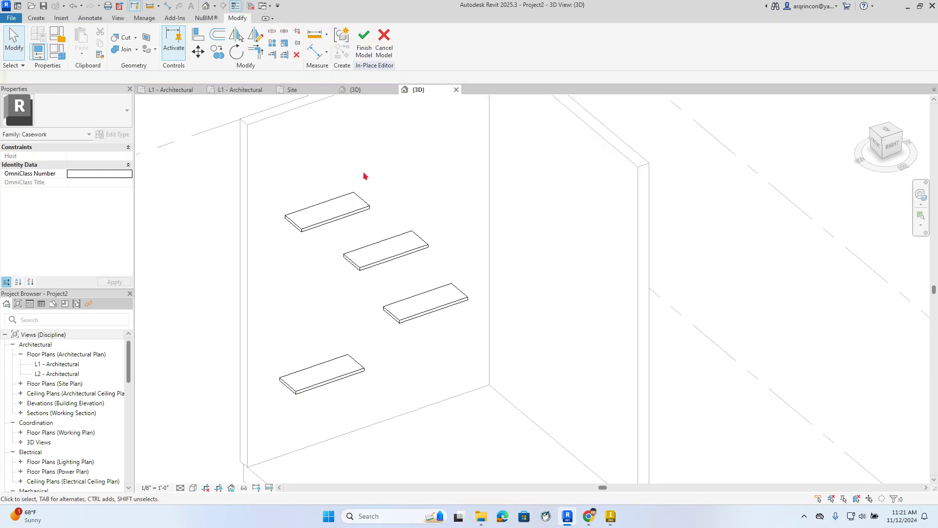
click(366, 209)
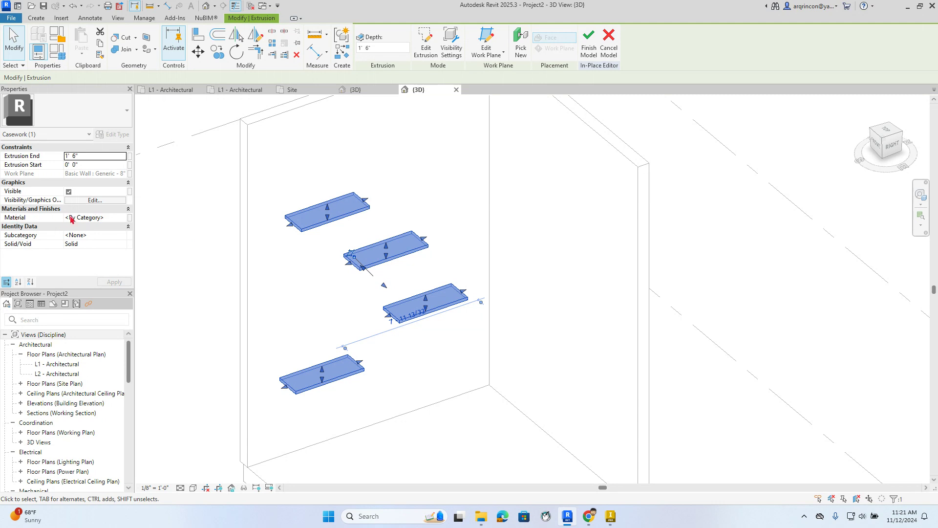
click(292, 180)
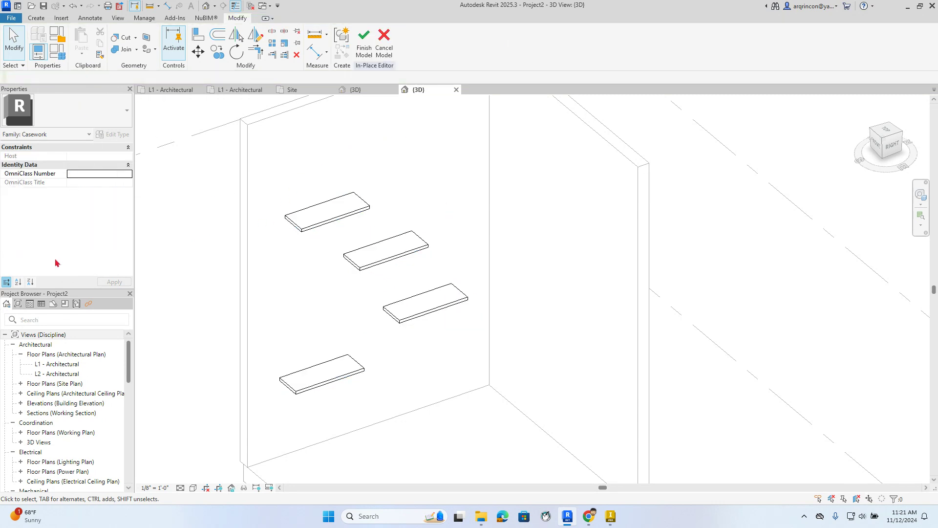
Assign the Wood - Stained material to the shelf extrusion, searching the materials for "wood"
click(366, 211)
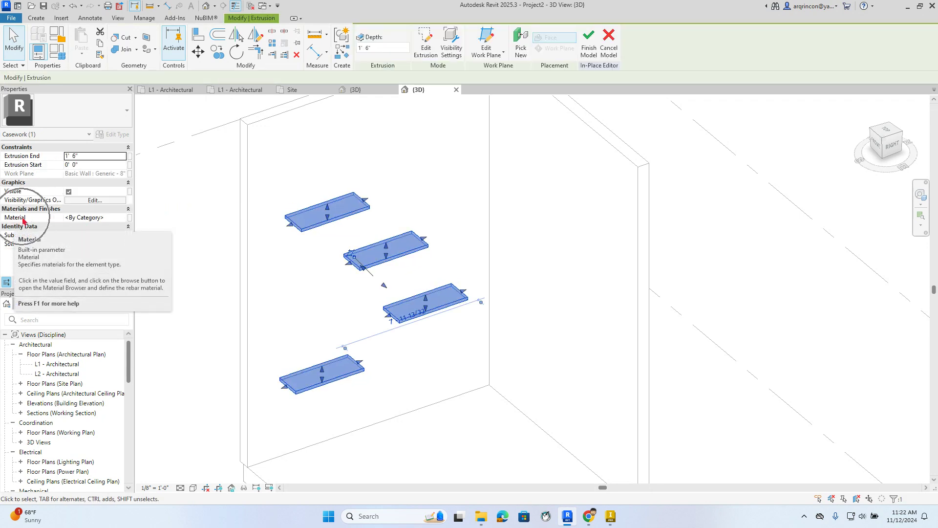
click(119, 217)
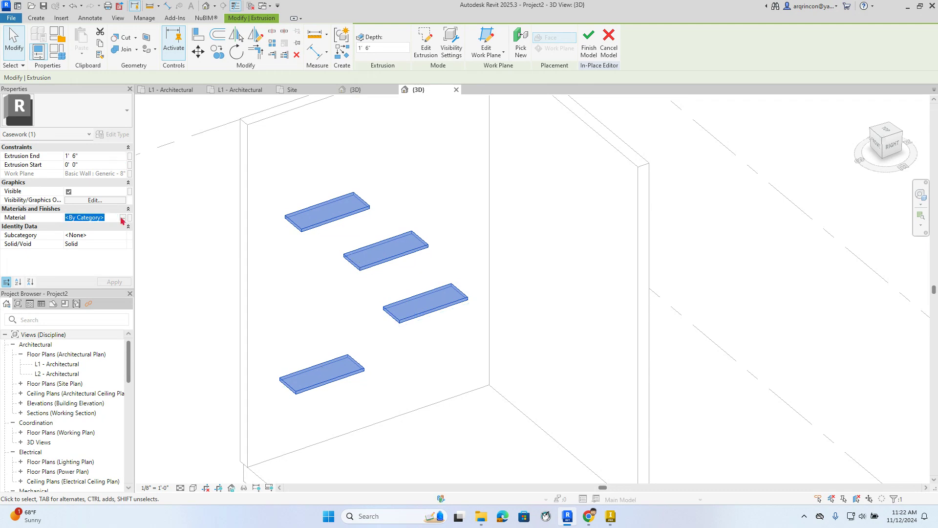
click(122, 217)
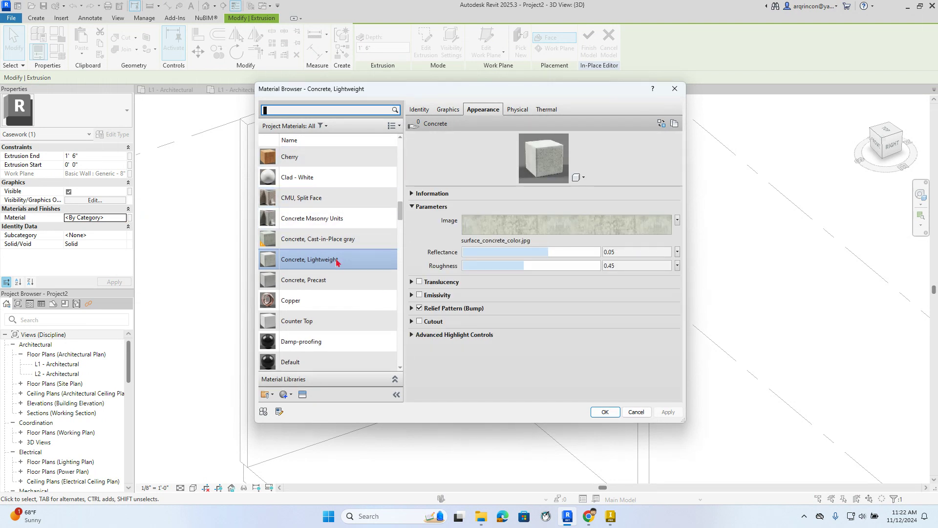
scroll(339, 259, down, 3)
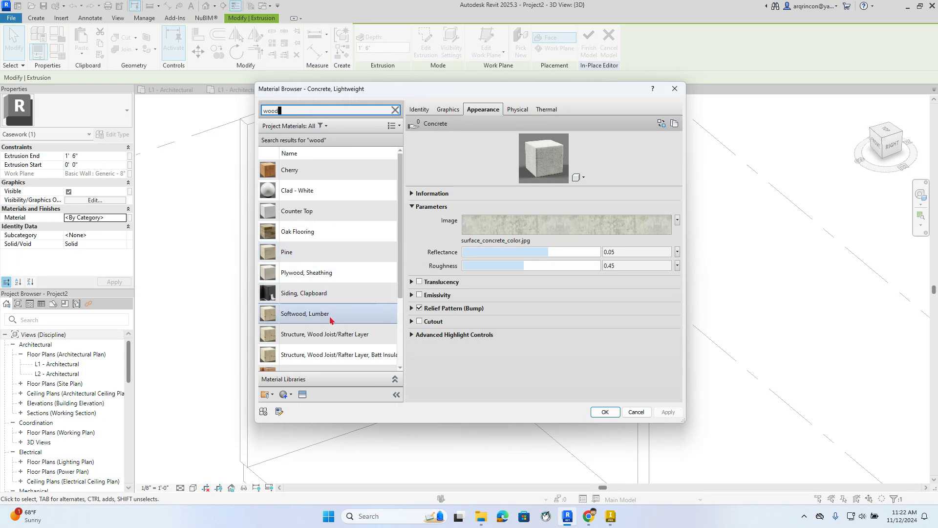
scroll(361, 316, down, 1)
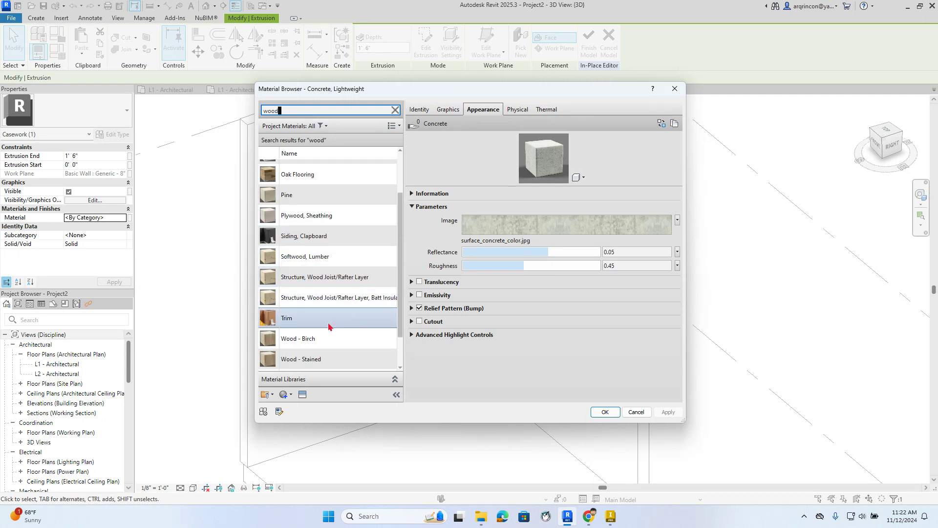
click(327, 360)
click(605, 412)
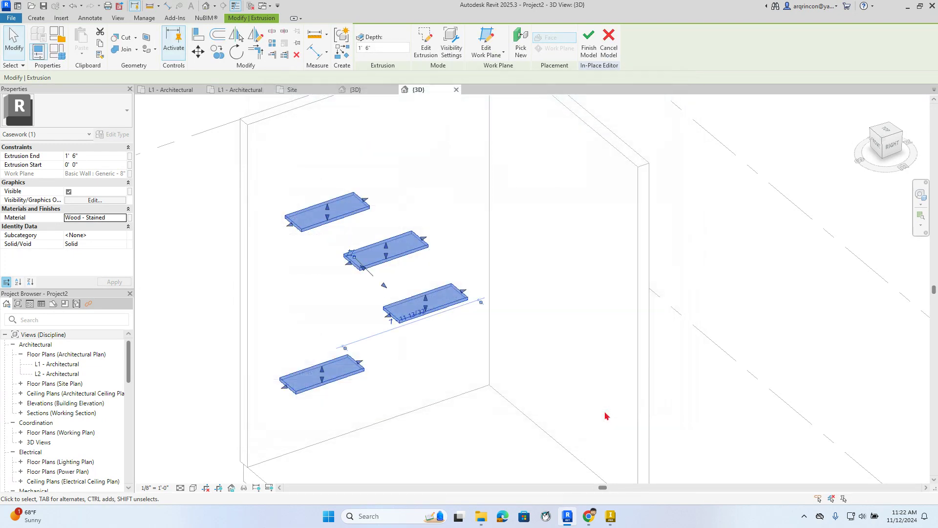
Switch the 3D view's visual style to Realistic to show the shelf material
click(442, 379)
click(194, 487)
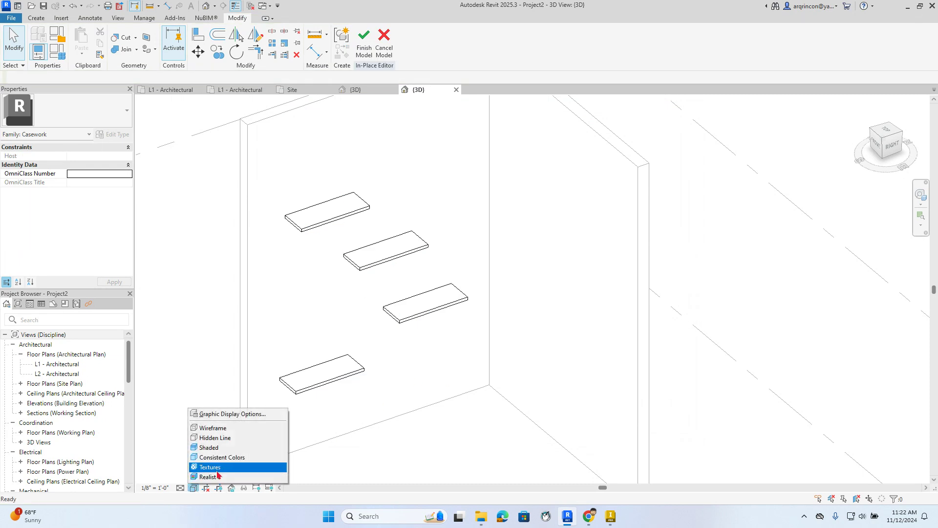
click(219, 477)
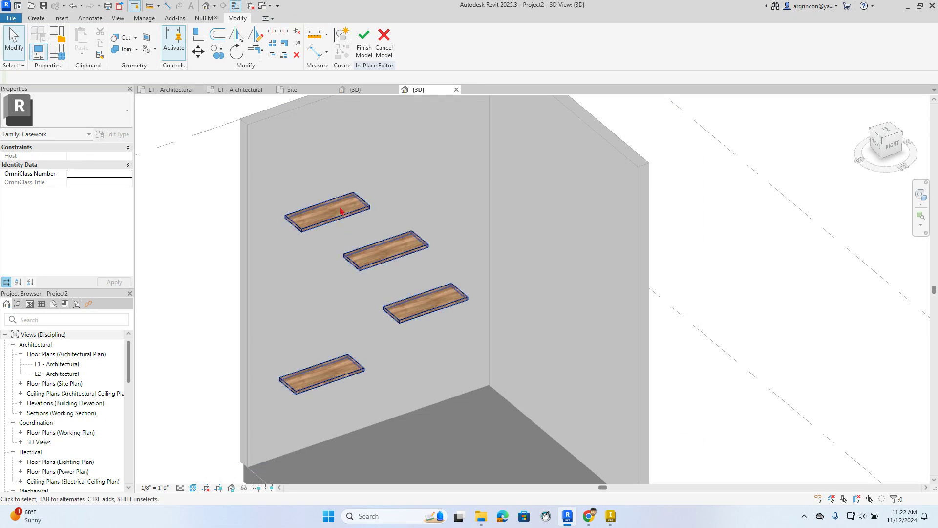
scroll(311, 323, up, 2)
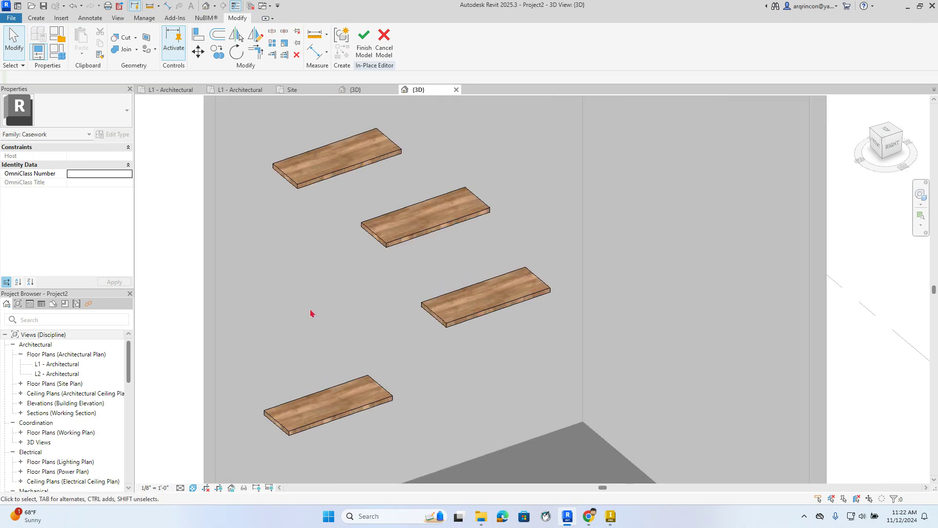
Change the shelf extrusion's material to Concrete, Precast, searching for "conc", and finish the in-place model
click(293, 182)
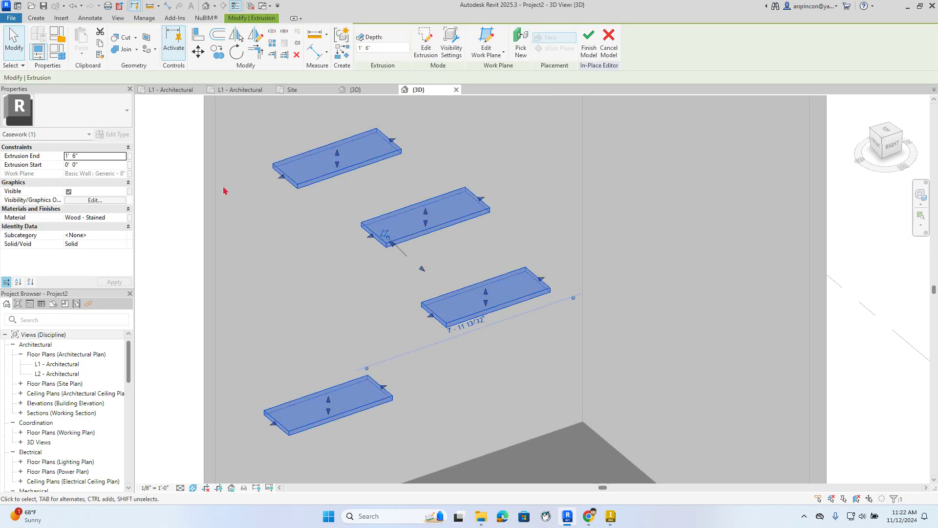
click(115, 217)
click(122, 218)
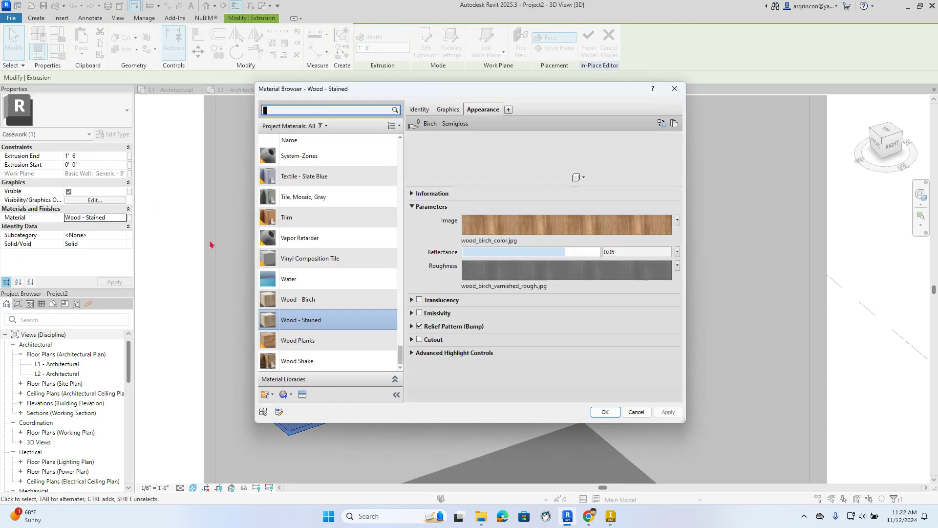
click(315, 107)
text(con)
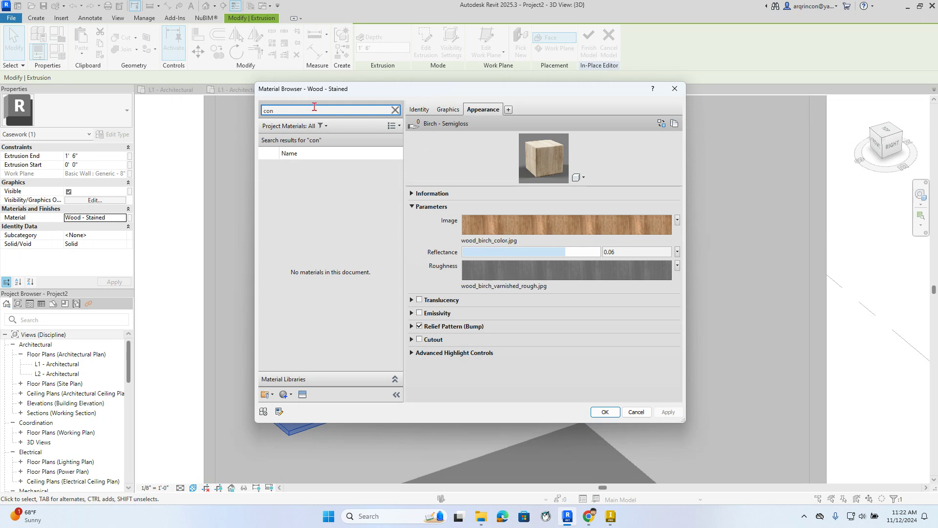
text(c)
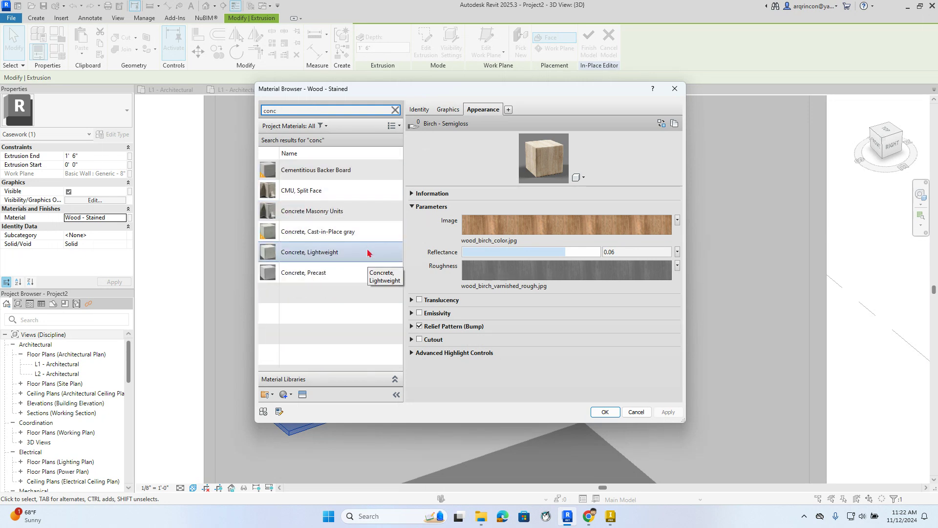
click(346, 276)
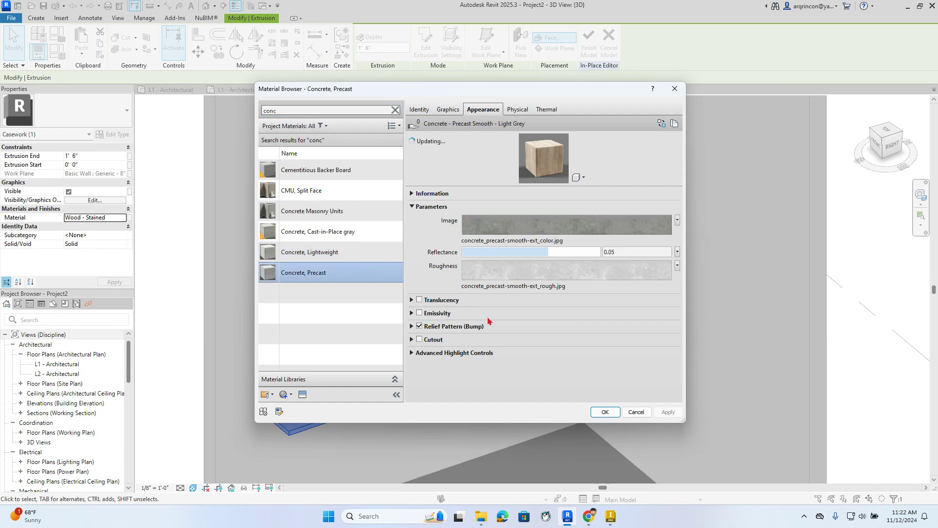
click(604, 413)
click(537, 392)
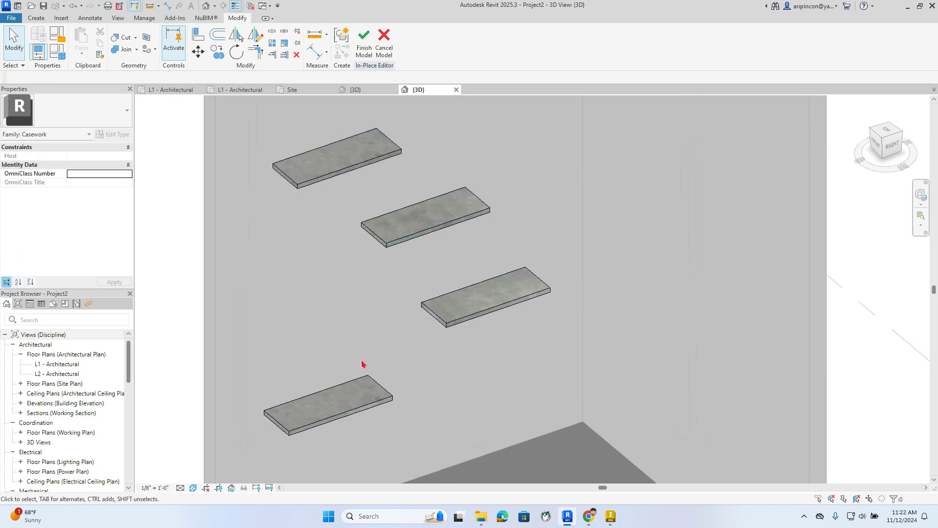
scroll(333, 247, down, 5)
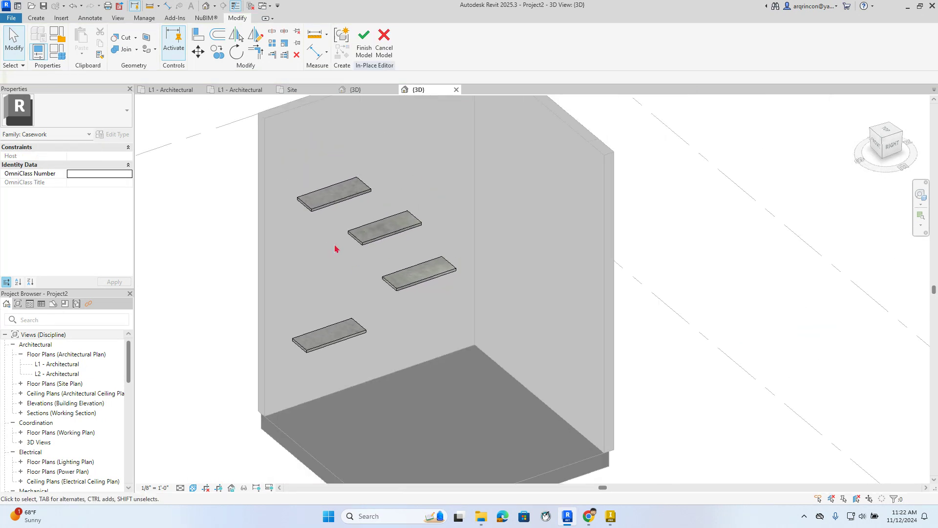
click(364, 42)
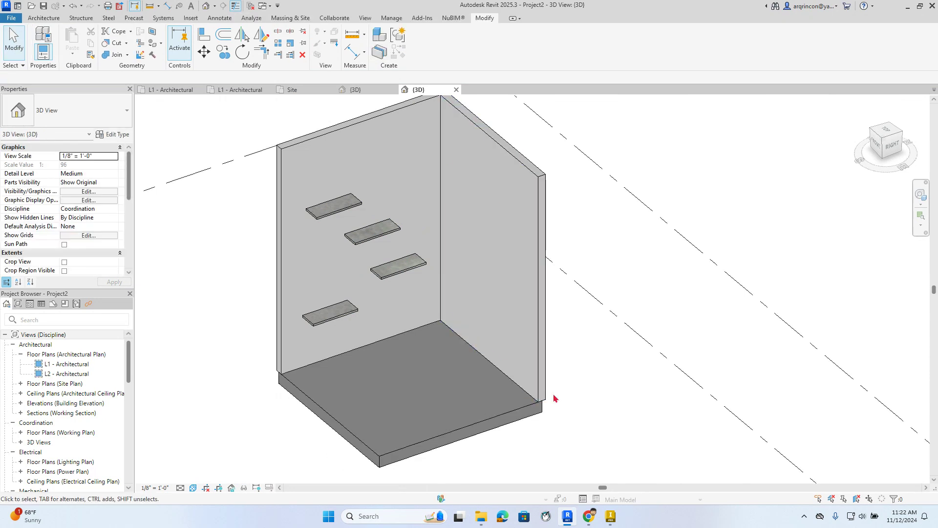
Set the work plane to the inner face of the right wall using Pick a Plane
scroll(585, 393, up, 2)
middle_drag(604, 398, 574, 386)
scroll(605, 364, up, 1)
scroll(595, 360, down, 1)
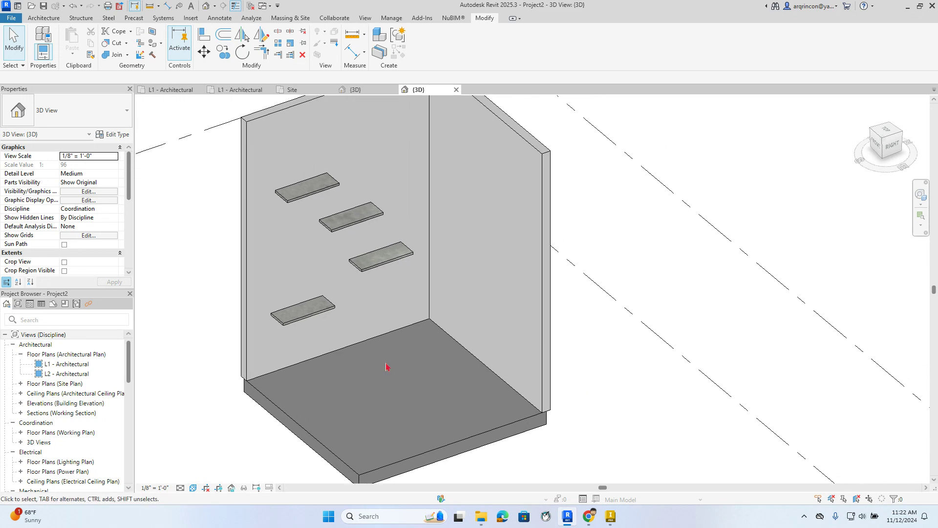
scroll(386, 367, up, 1)
scroll(386, 367, down, 1)
middle_drag(386, 366, 295, 321)
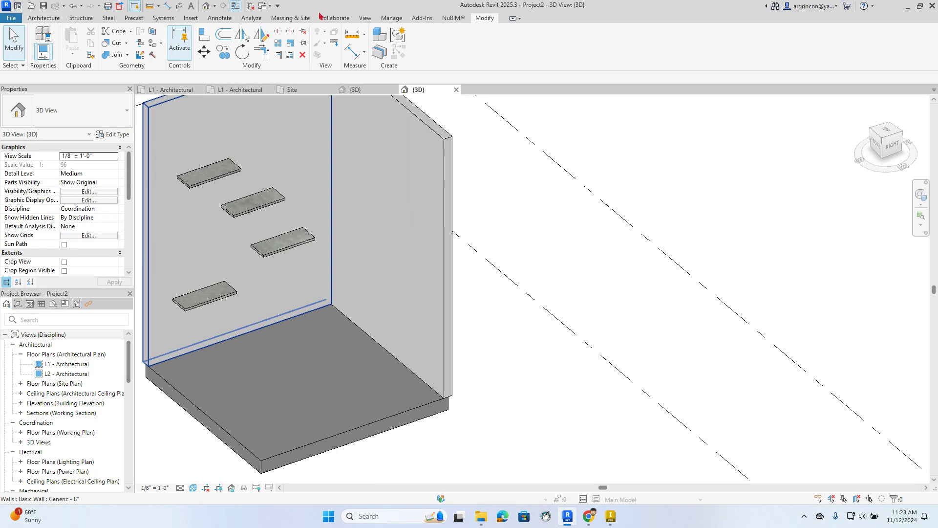
click(43, 17)
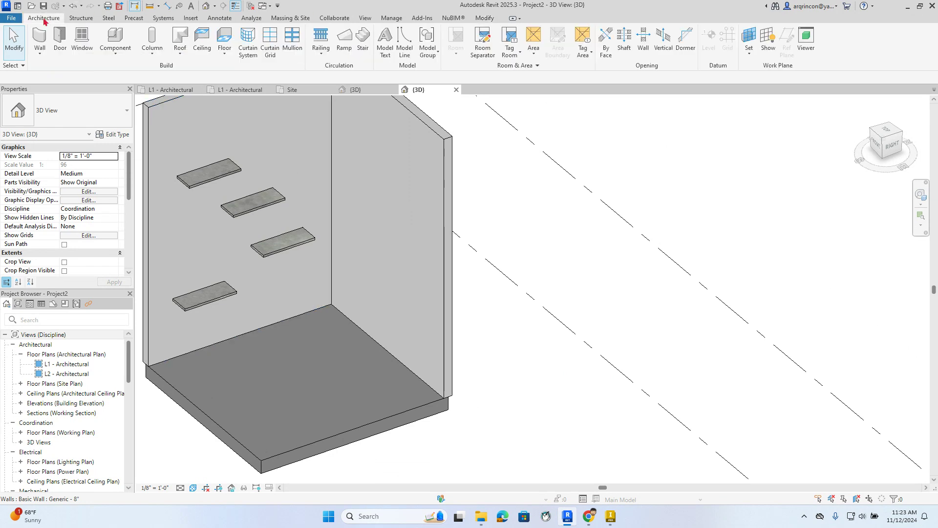
click(750, 52)
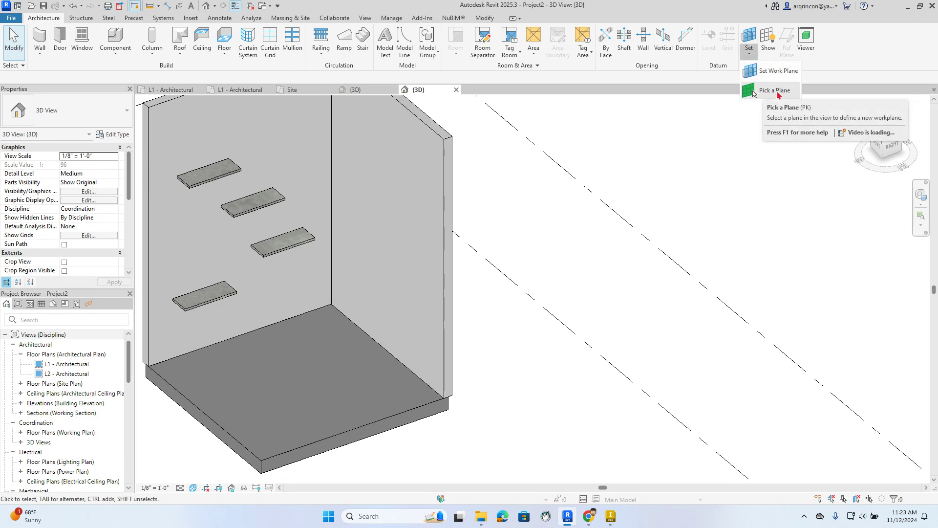
click(773, 90)
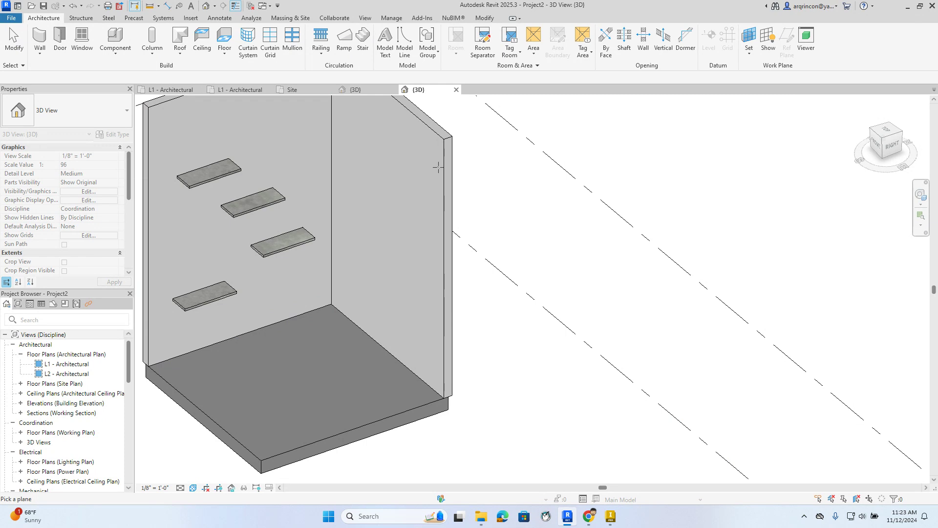
click(427, 129)
Start a new in-place model in the Casework category and name it "desk 1"
middle_drag(395, 187, 423, 252)
middle_drag(377, 222, 385, 201)
scroll(385, 201, down, 1)
scroll(385, 201, down, 1)
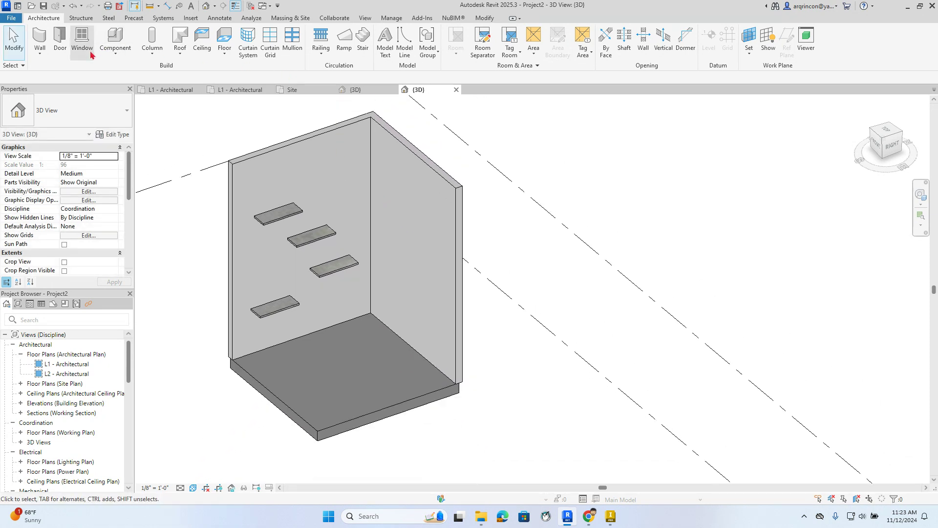
click(116, 50)
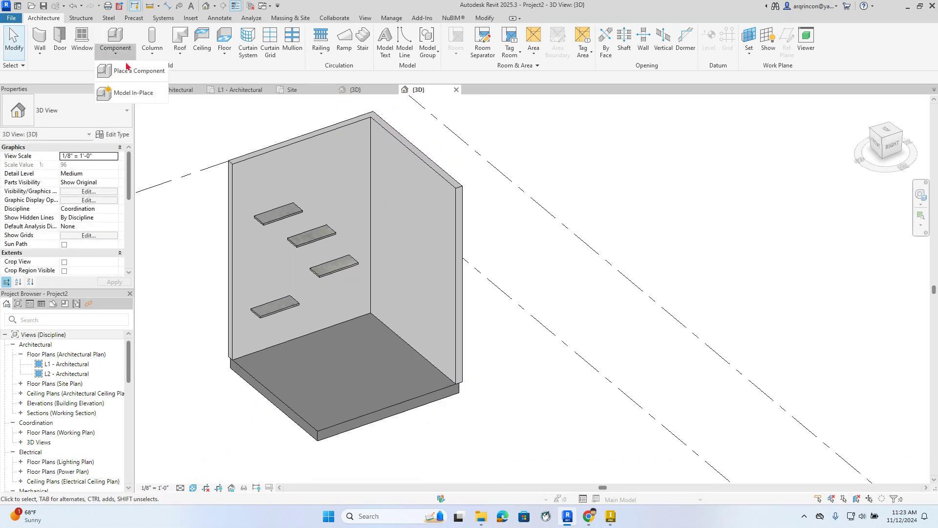
click(134, 93)
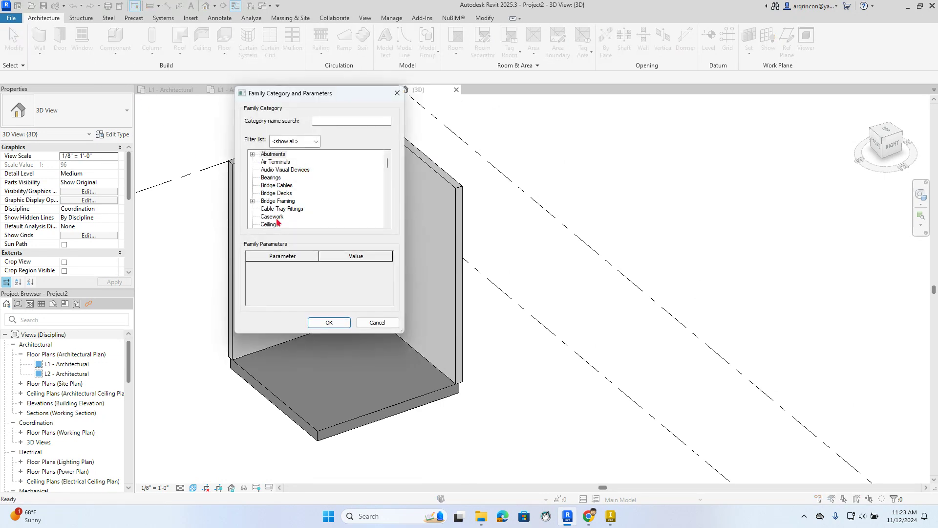
click(272, 216)
click(329, 323)
text(desk 1)
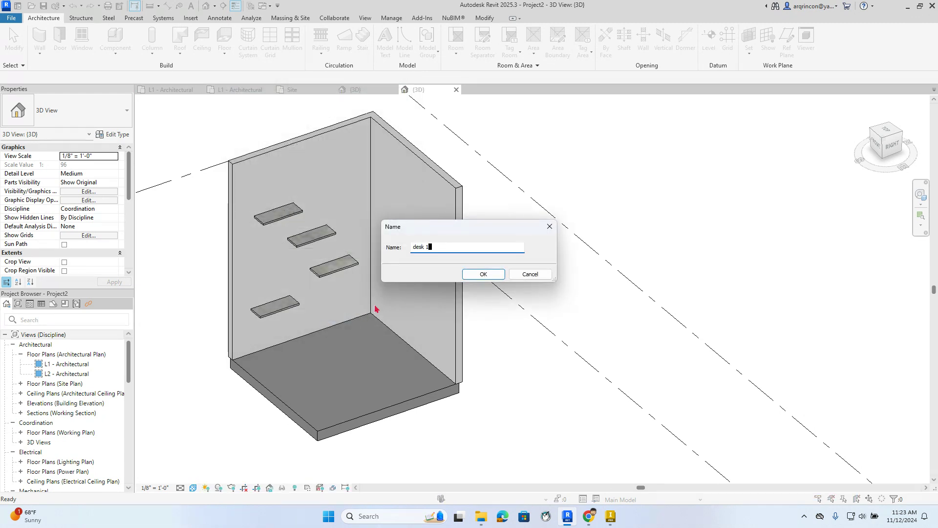
click(483, 274)
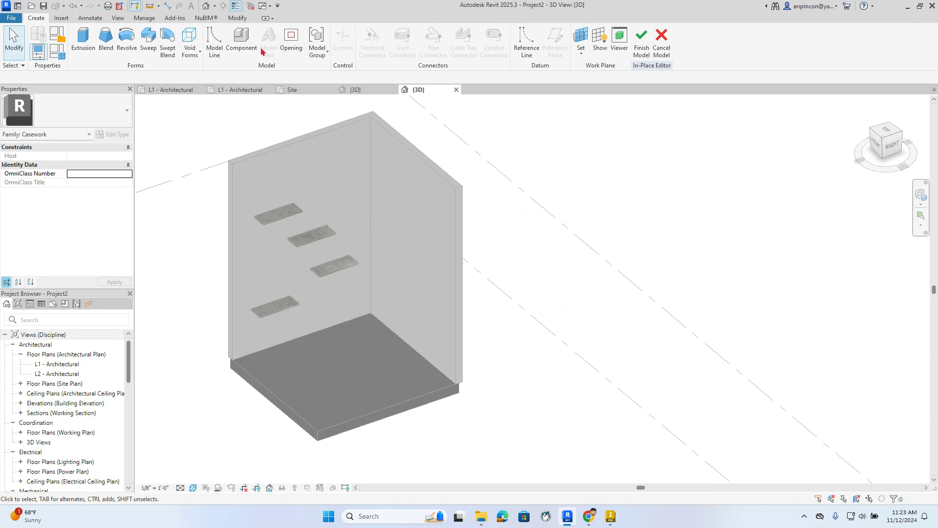
Start an extrusion and sketch a rectangle about 7' 6" wide and 3' high on the right wall, starting at its base
click(83, 39)
click(450, 32)
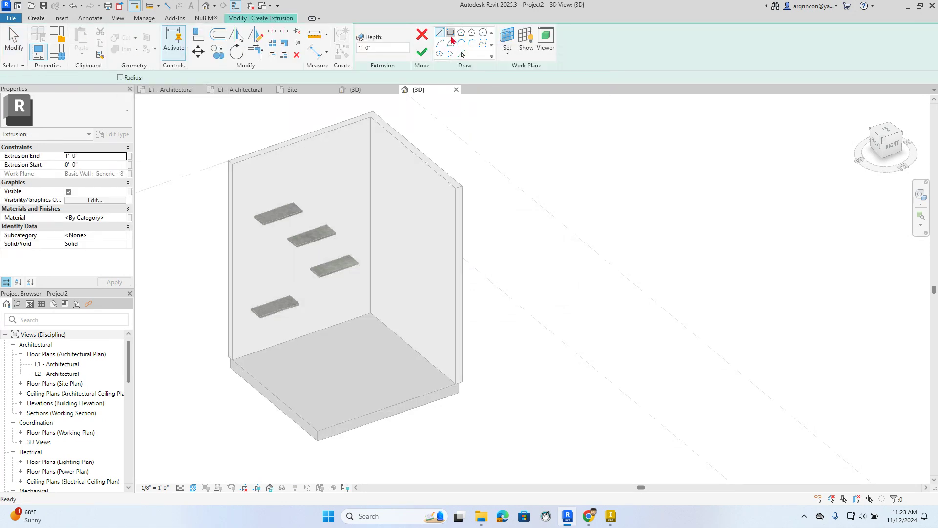
click(386, 324)
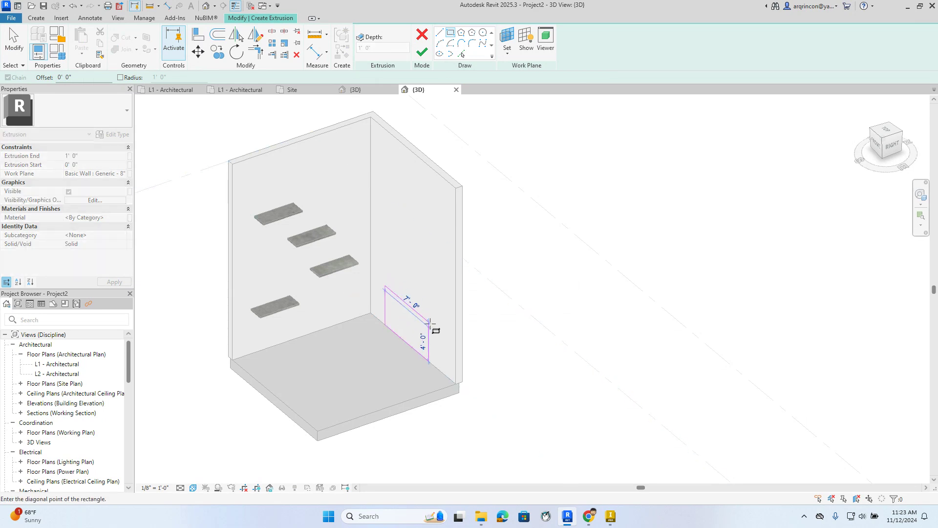
scroll(433, 325, up, 3)
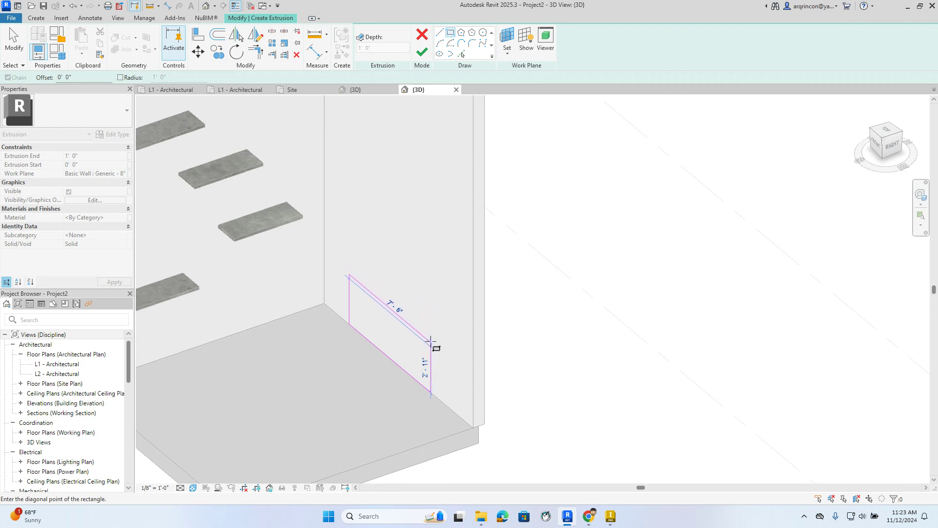
click(432, 344)
scroll(416, 322, up, 3)
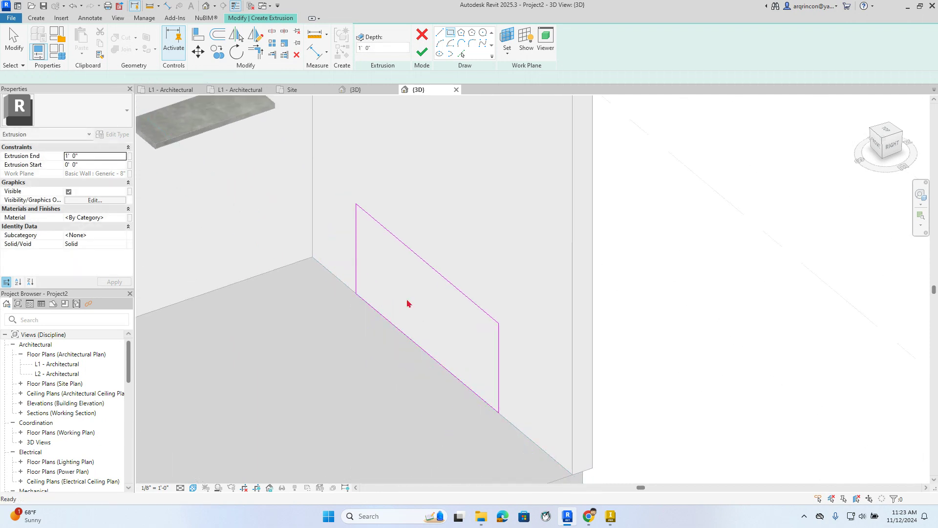
key(Escape)
Delete the desk rectangle's bottom line and offset copies of its other three sides 3" inward
click(396, 331)
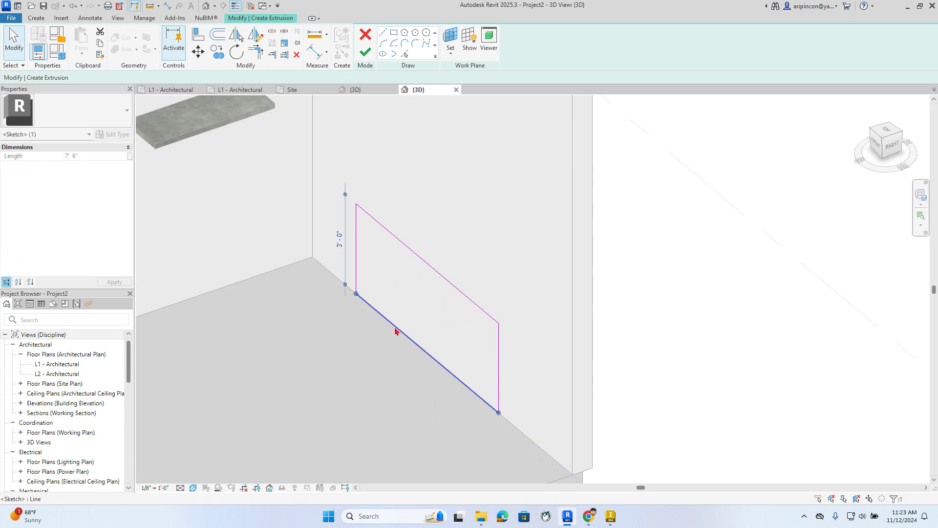
key(Escape)
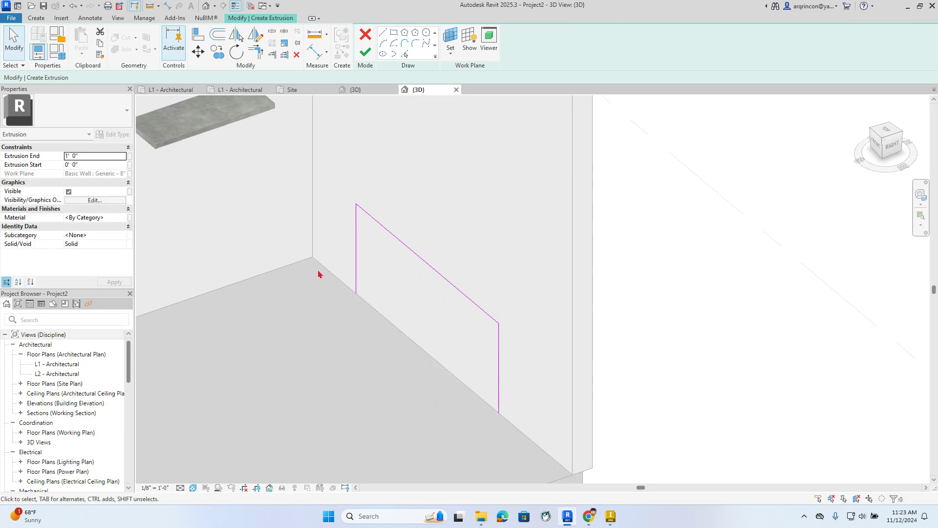
click(216, 35)
double_click(196, 77)
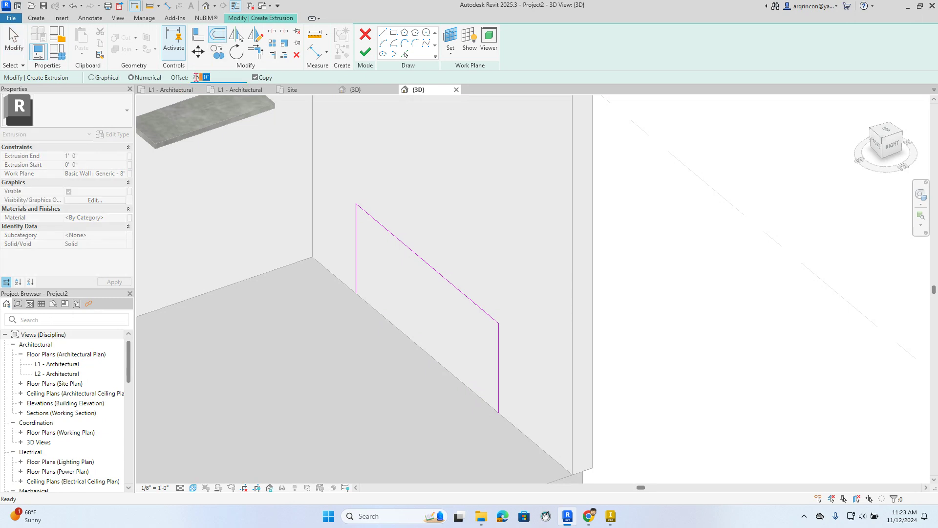
text(25)
key(Return)
text(3)
key(Return)
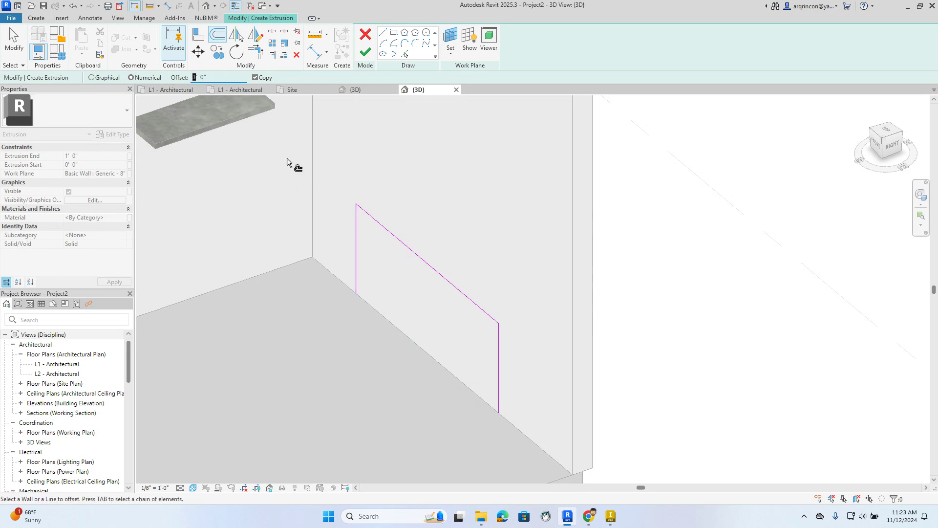
drag(223, 73, 180, 83)
click(368, 264)
click(388, 239)
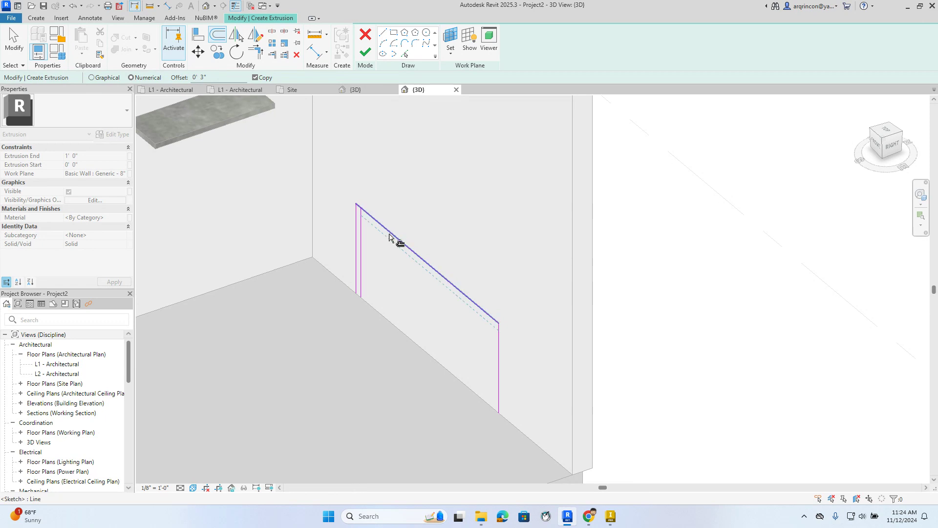
click(498, 355)
key(Escape)
key(Escape)
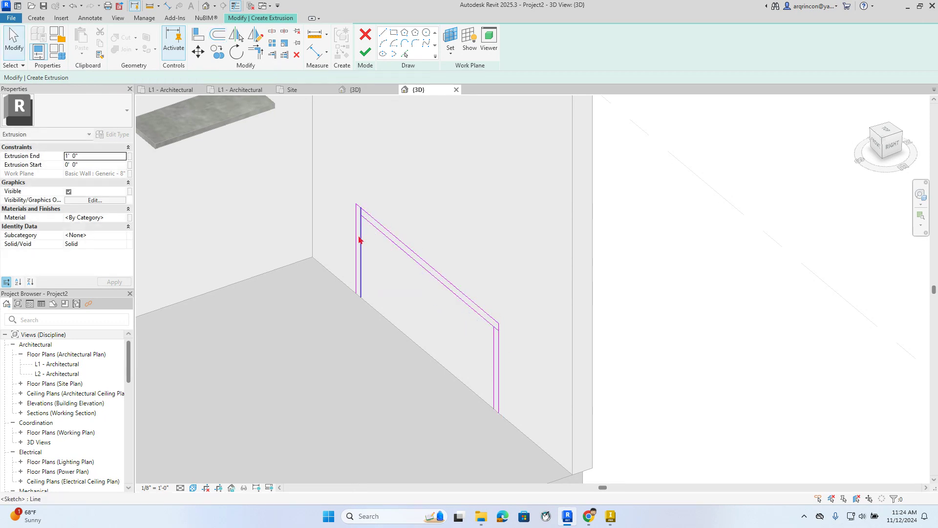
Trim the inner offset lines to each other at both upper corners of the desk profile
scroll(358, 236, up, 3)
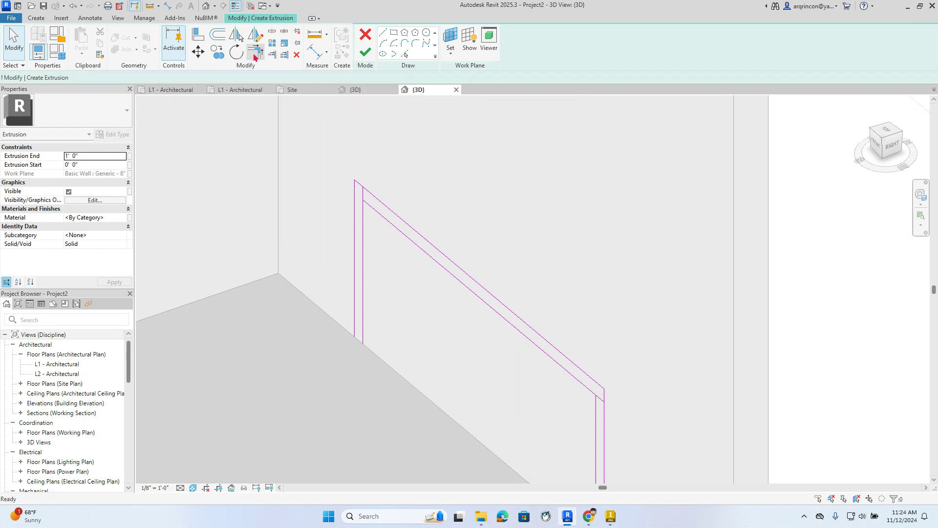
click(255, 51)
click(367, 232)
click(405, 236)
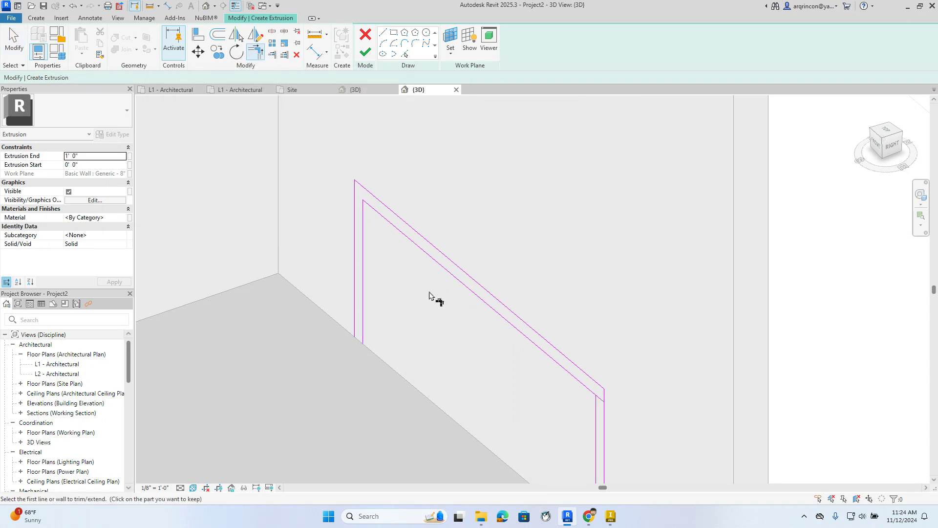
click(580, 386)
click(596, 414)
mouse_move(574, 417)
middle_down()
mouse_move(477, 323)
mouse_move(423, 360)
middle_up()
key(Escape)
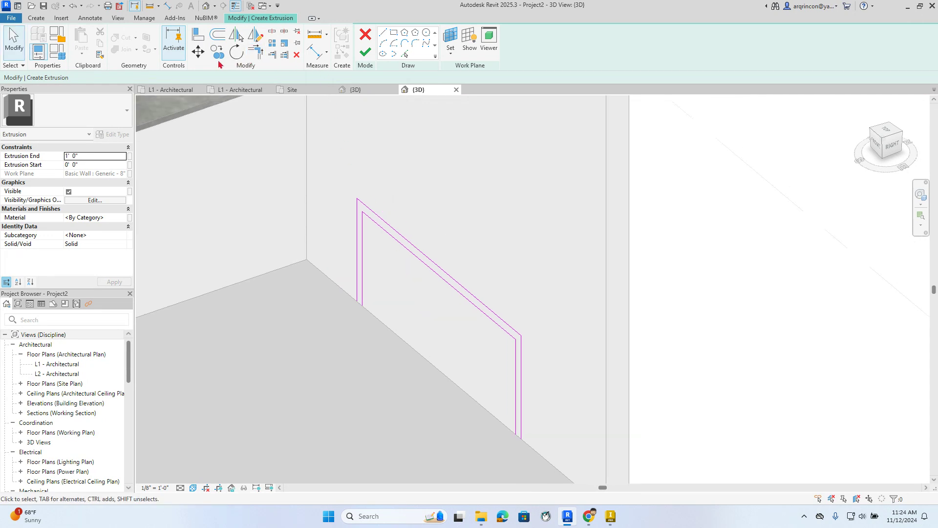
Draw a line closing the bottom of the leg nearest the room corner and try to finish the sketch
click(384, 34)
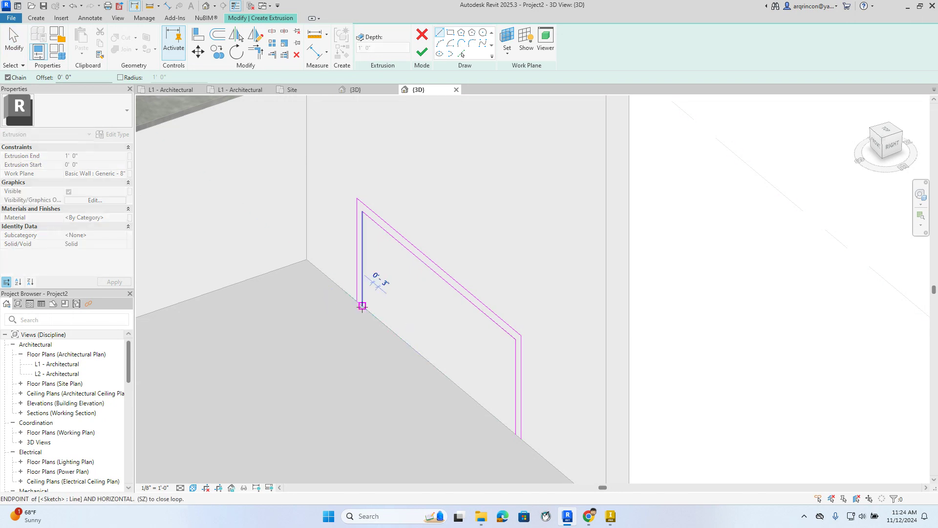
middle_drag(419, 354, 380, 321)
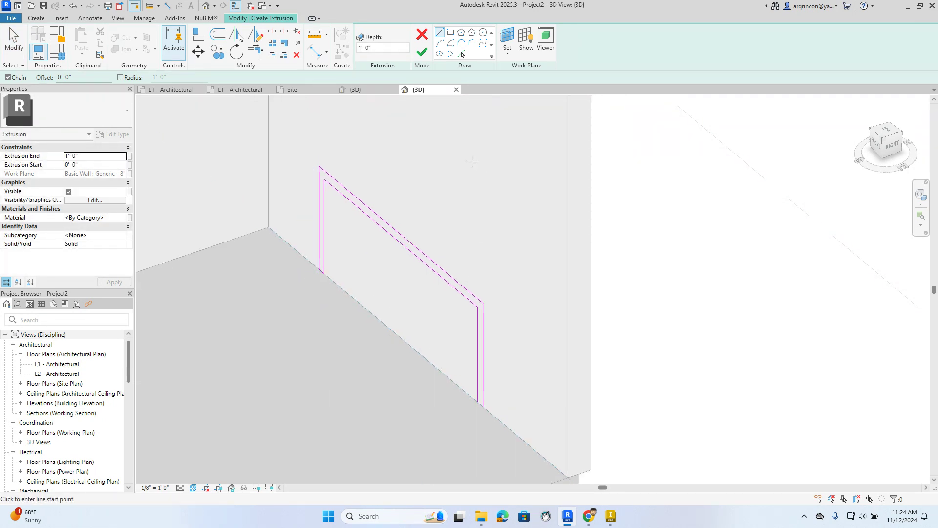
click(423, 52)
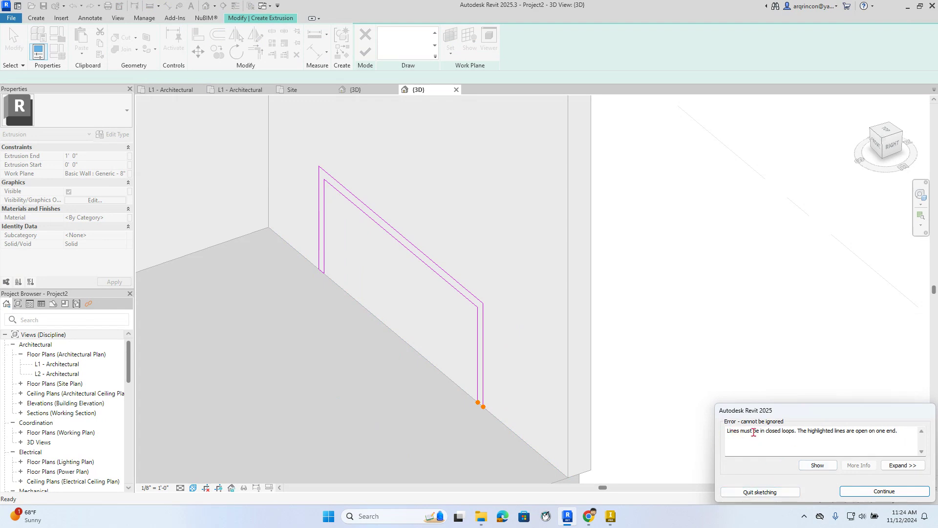
drag(795, 433, 771, 433)
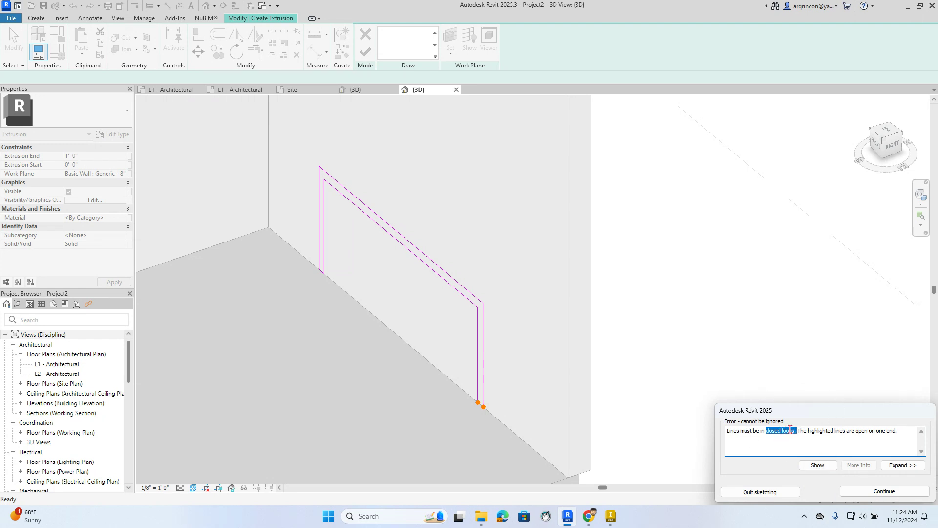
key(ctrl)
key(ctrl)
key(ctrl)
click(870, 491)
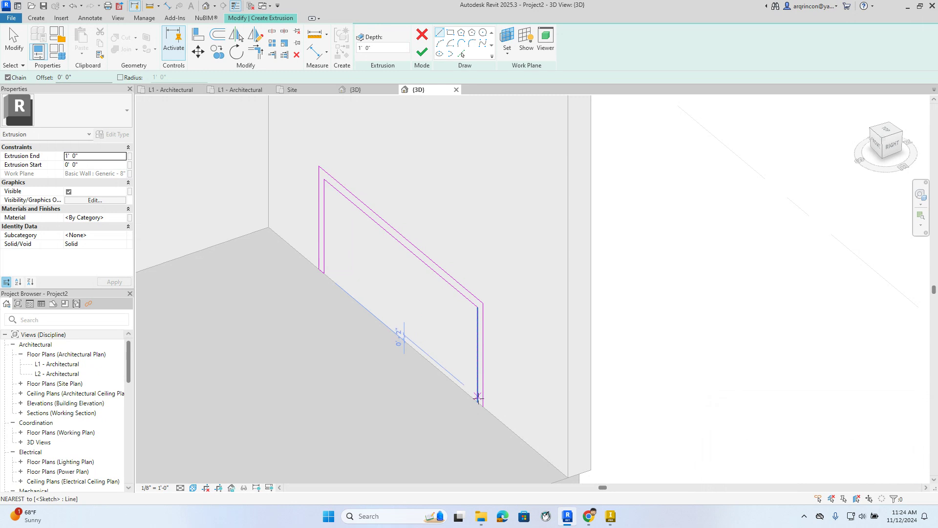
Close the bottom of the other desk leg with a line and finish the extrusion sketch
click(483, 406)
key(Escape)
key(Escape)
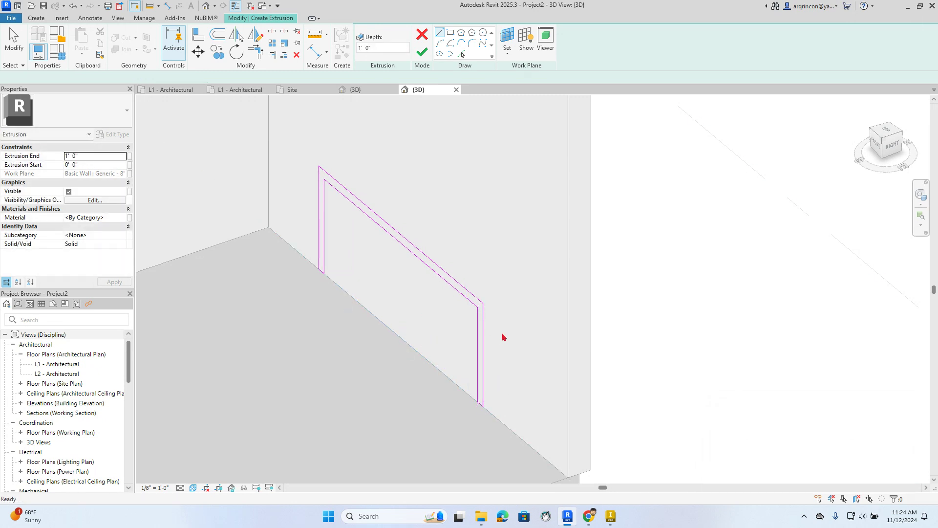
click(362, 57)
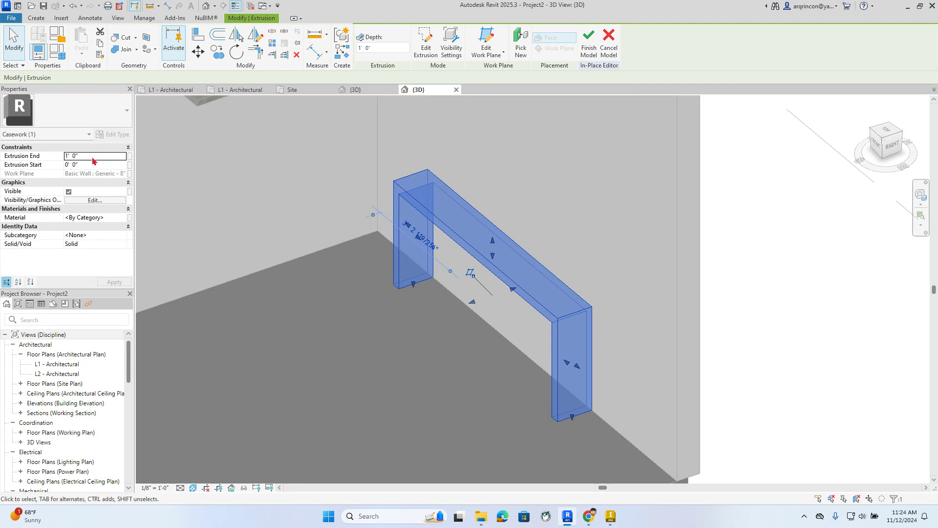
Set the desk's extrusion end to 6'
key(ctrl)
key(ctrl)
click(93, 157)
click(107, 153)
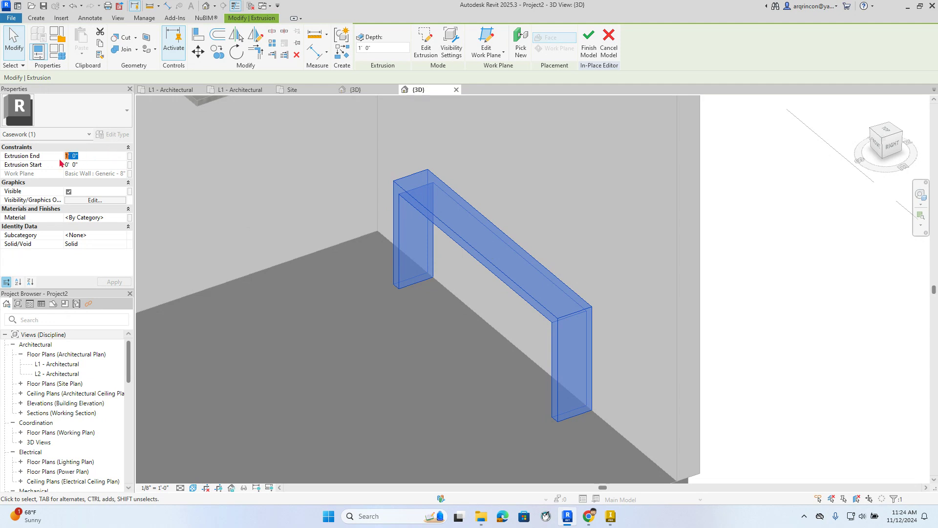
text(3)
click(115, 282)
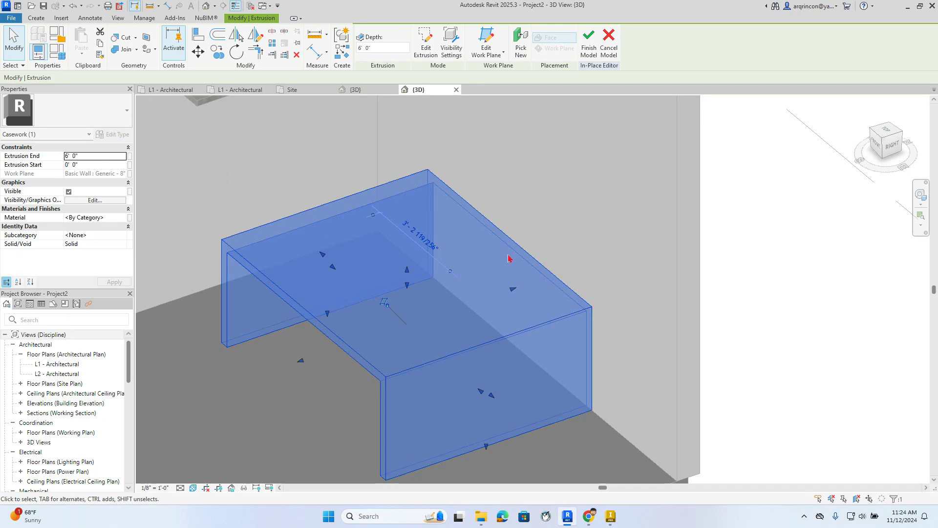
click(718, 295)
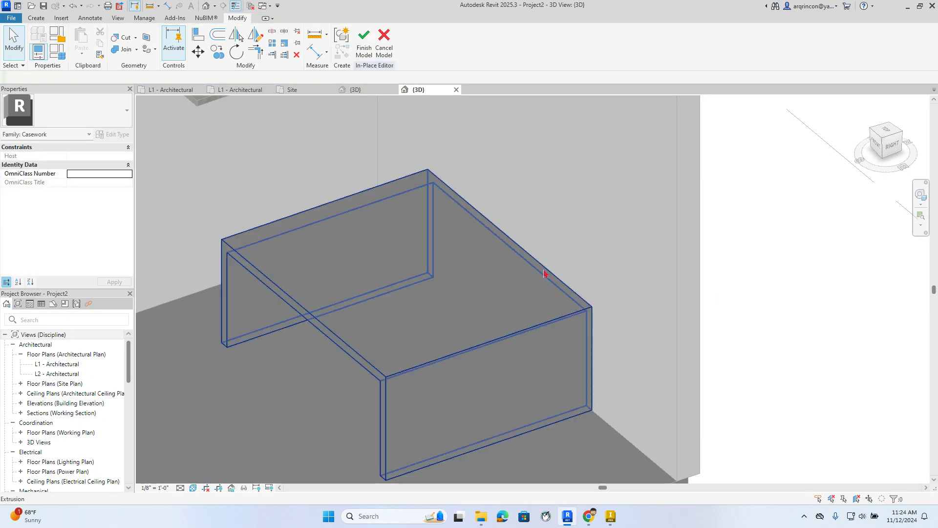
Pull the desk's wall-side face about 3' away from the wall and finish the in-place model
click(544, 272)
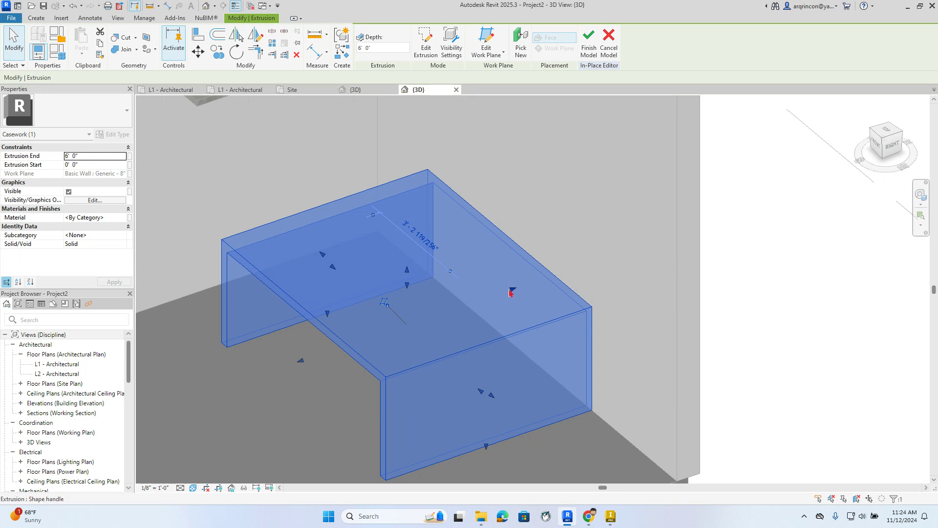
drag(511, 290, 407, 327)
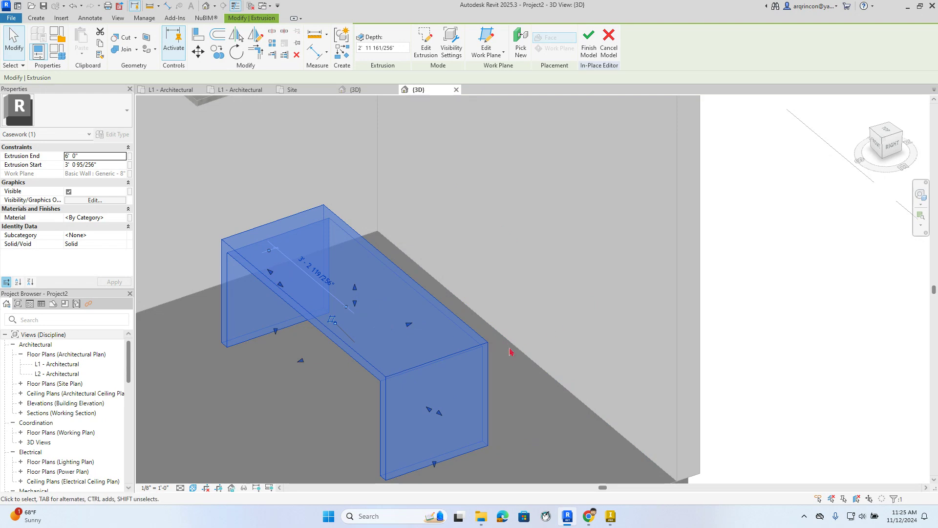
click(589, 44)
Examine the desk and the wall shelves in the 3D view from near and far
scroll(517, 198, down, 3)
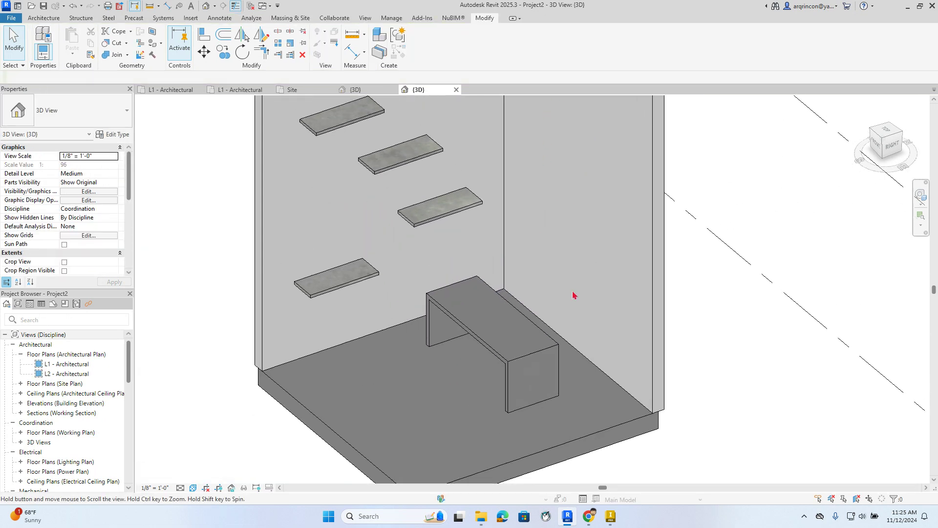
scroll(573, 295, up, 2)
scroll(566, 307, down, 1)
middle_drag(567, 308, 642, 281)
scroll(572, 295, up, 1)
scroll(564, 304, down, 2)
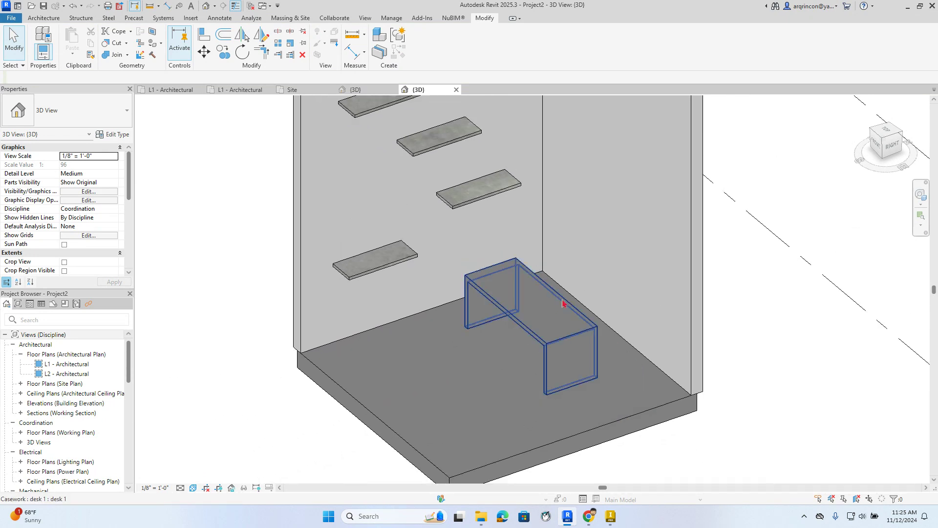
middle_drag(566, 304, 561, 360)
scroll(538, 297, down, 1)
middle_drag(551, 326, 512, 244)
scroll(519, 292, up, 2)
scroll(519, 292, up, 3)
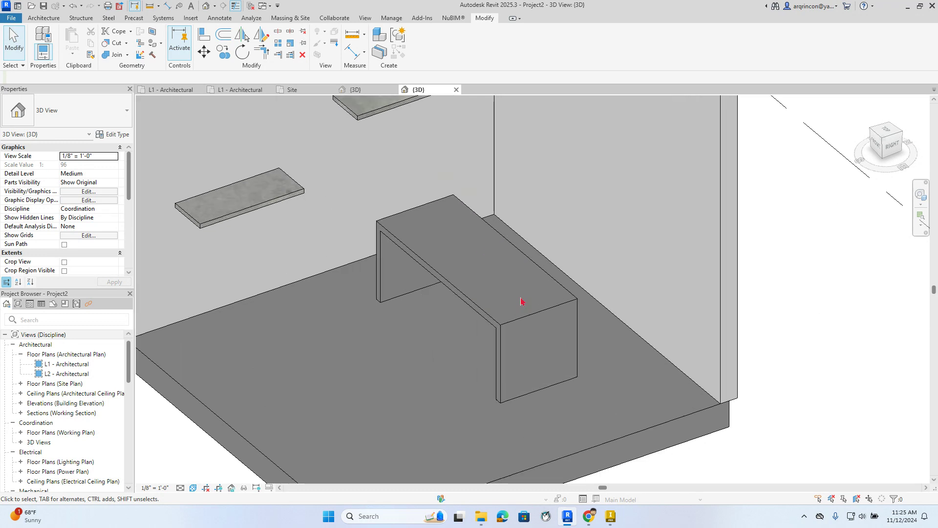
Edit the desk in place and set its extrusion material to Concrete, Lightweight
click(472, 308)
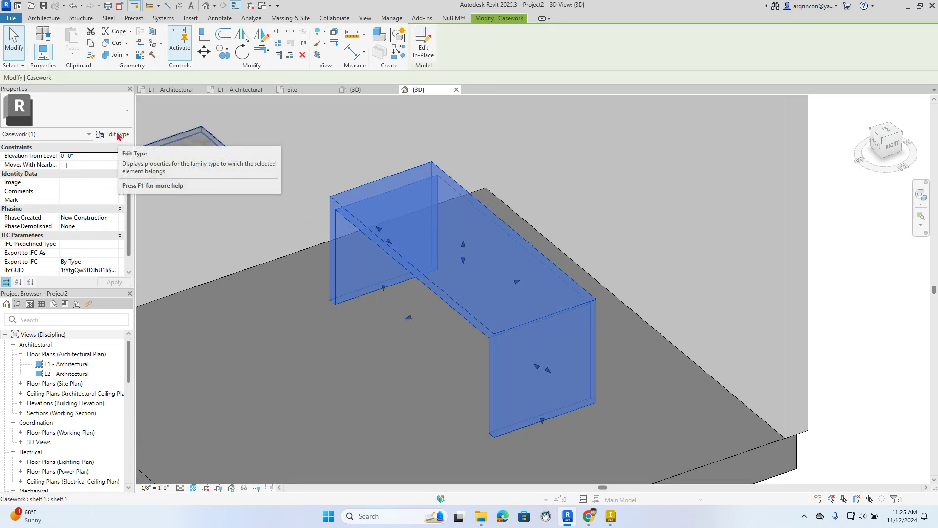
click(424, 46)
click(357, 230)
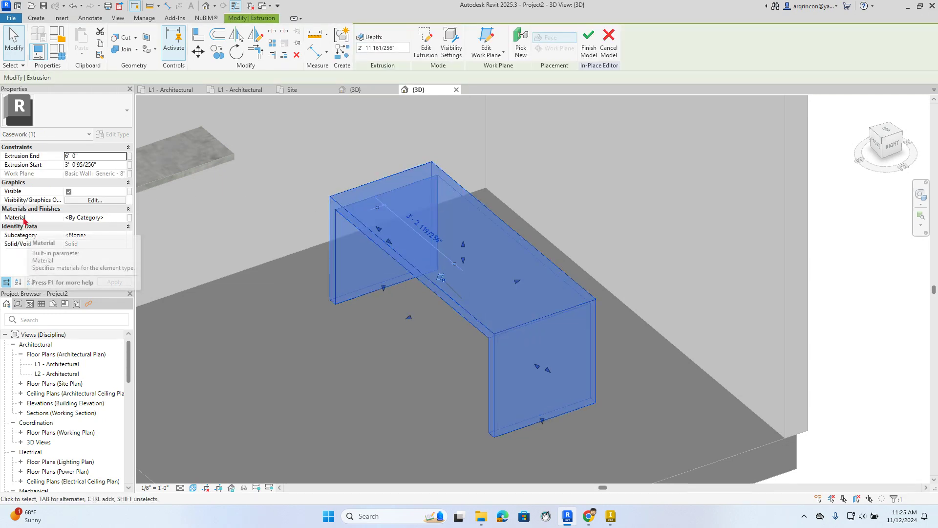
click(102, 217)
click(123, 217)
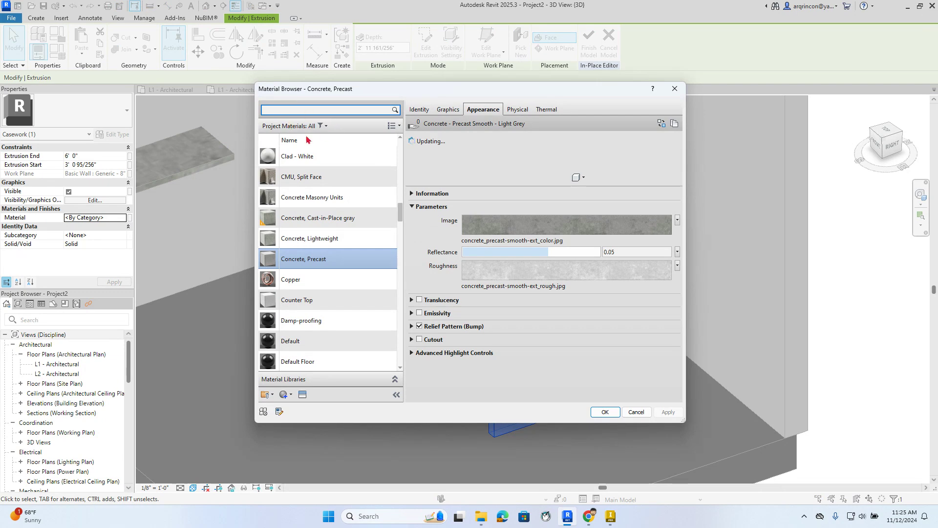
click(355, 244)
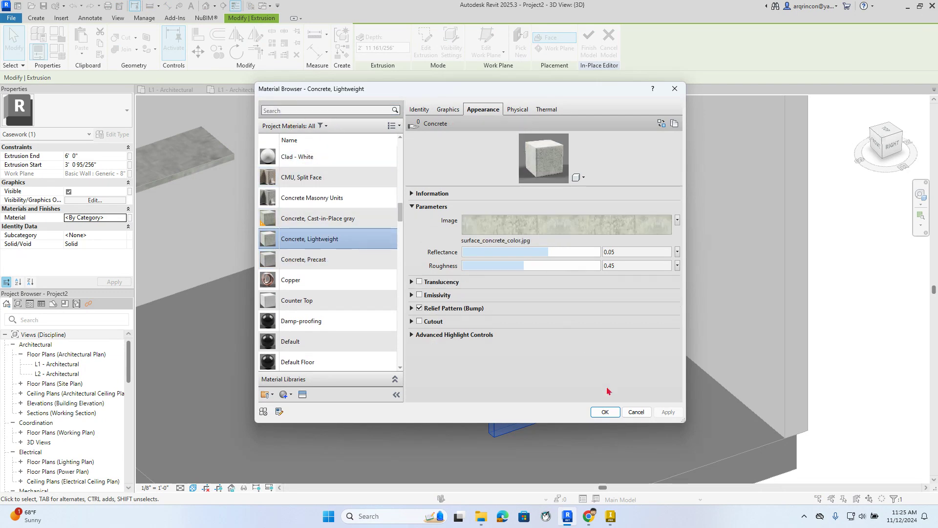
click(604, 412)
click(421, 403)
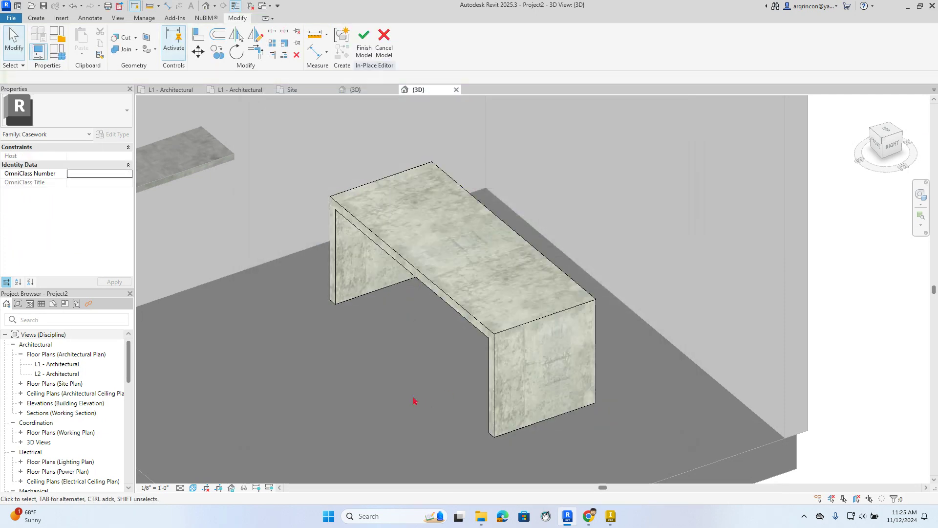
Open the profile sketch of the desk's extrusion for editing
scroll(377, 360, down, 3)
scroll(457, 384, up, 3)
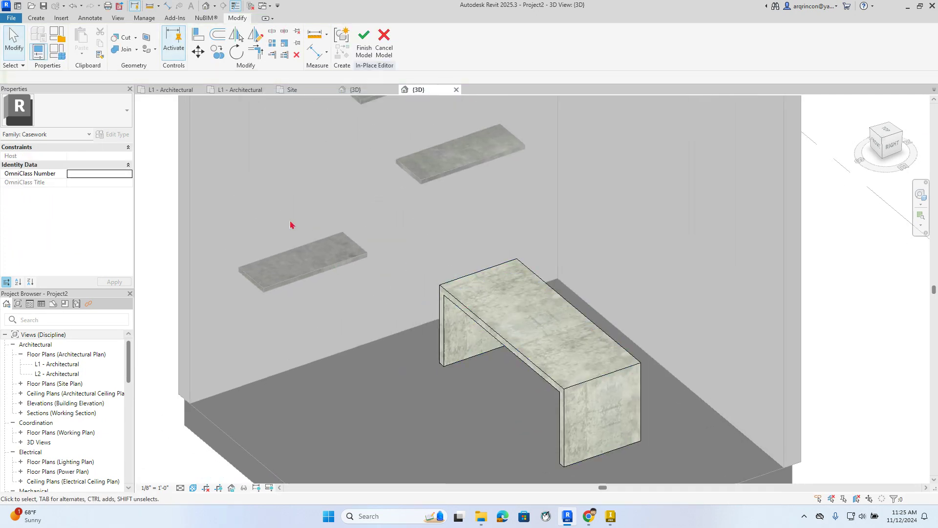
middle_drag(466, 383, 415, 360)
scroll(442, 357, down, 1)
click(454, 333)
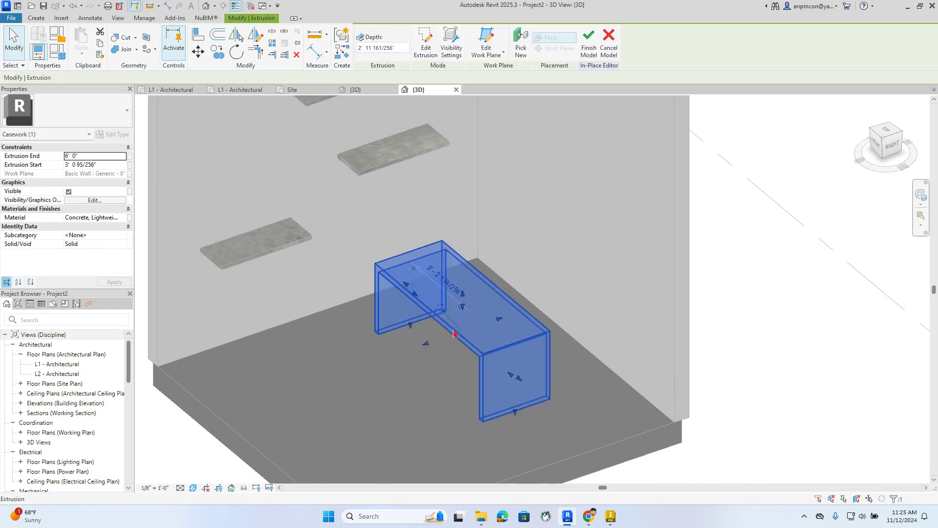
click(431, 48)
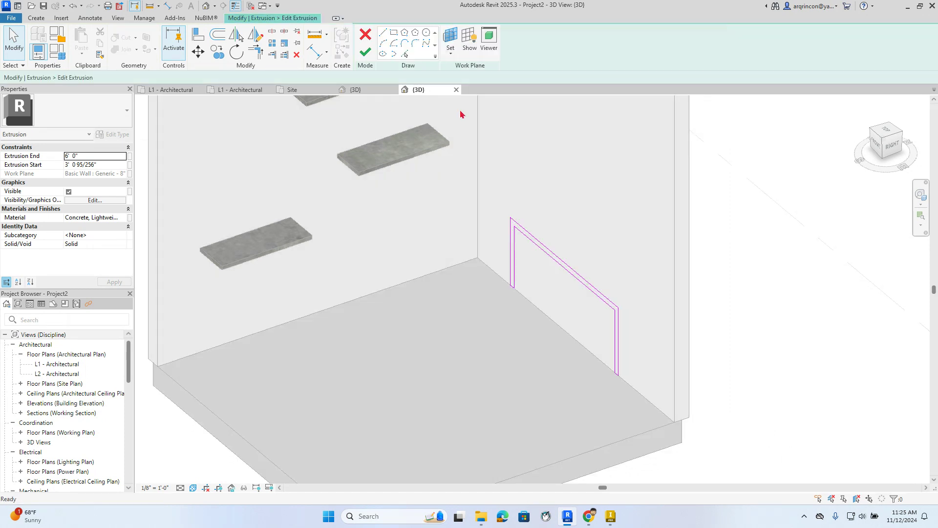
scroll(618, 278, up, 2)
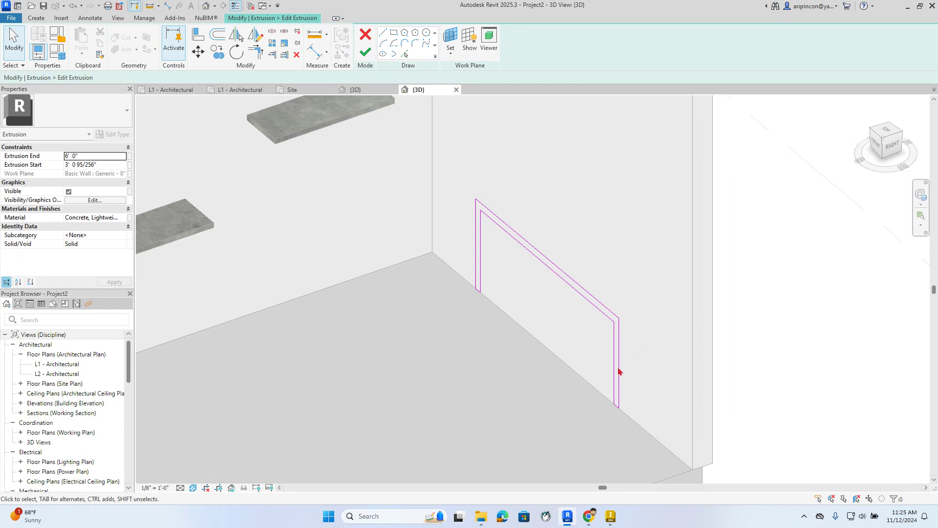
click(618, 371)
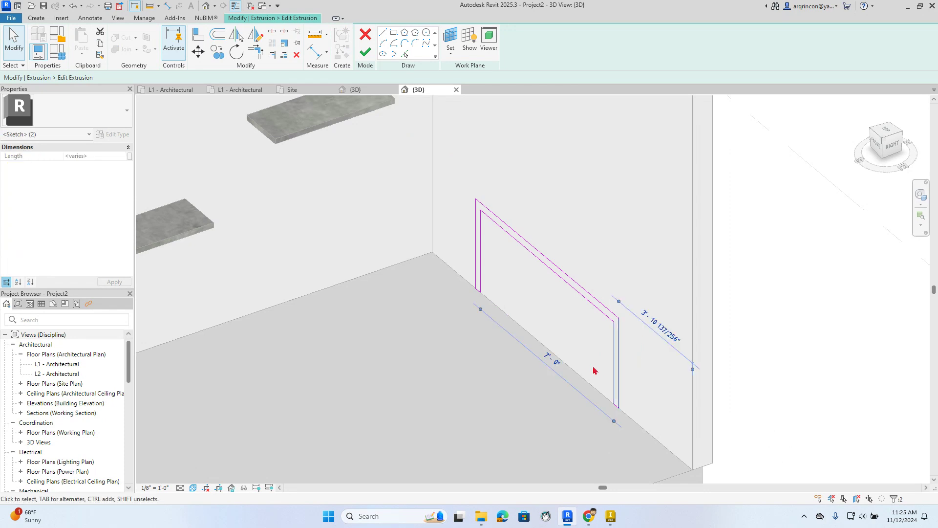
click(198, 51)
click(614, 404)
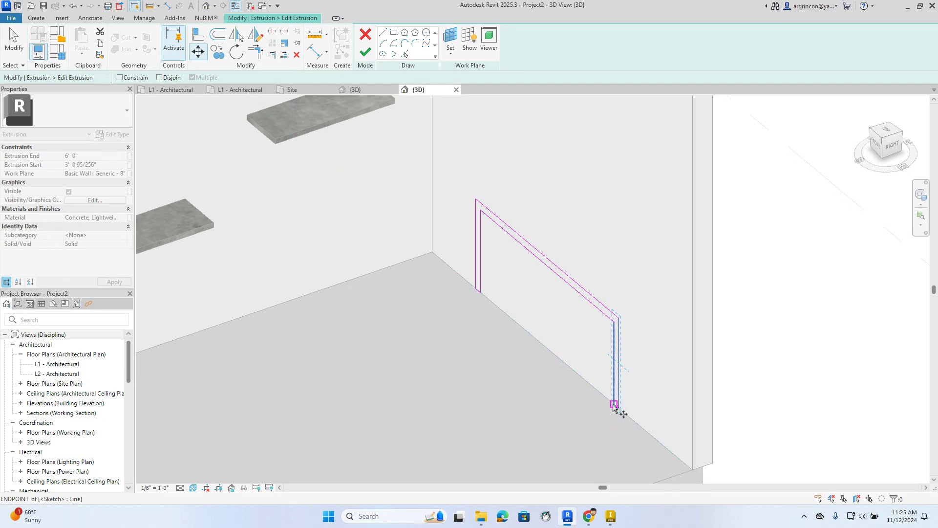
click(614, 405)
key(Escape)
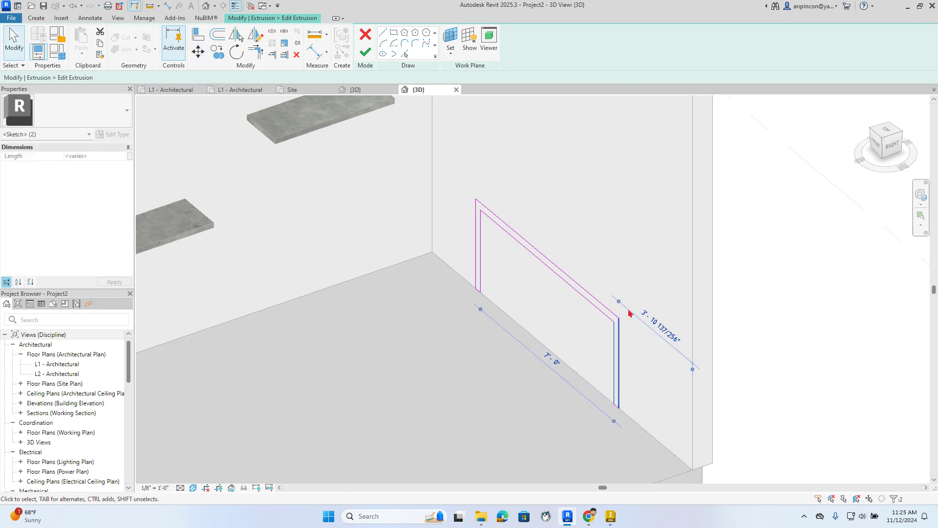
click(636, 300)
Stretch the upper ends of both lines of the desk's right-hand leg well above the desktop, to nearly equal heights
click(619, 337)
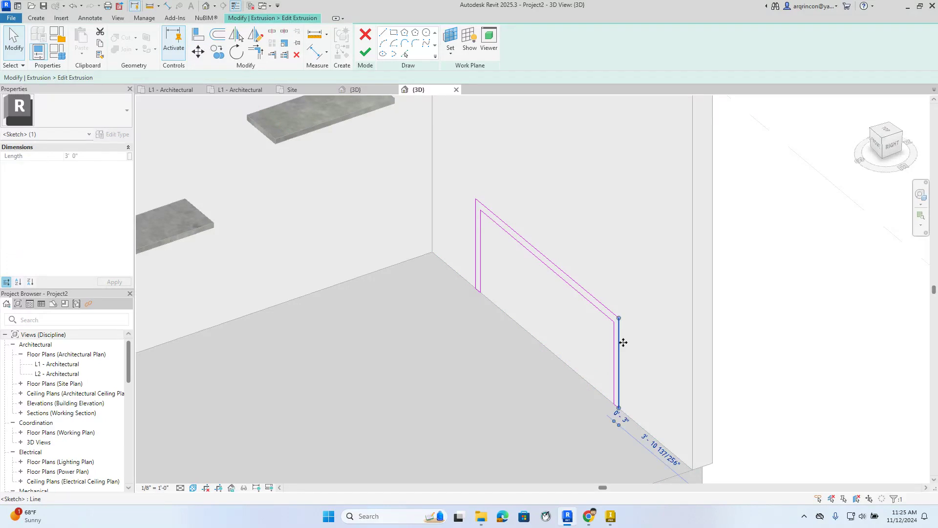
mouse_move(620, 318)
mouse_down()
mouse_move(639, 258)
mouse_move(619, 205)
mouse_up()
click(635, 259)
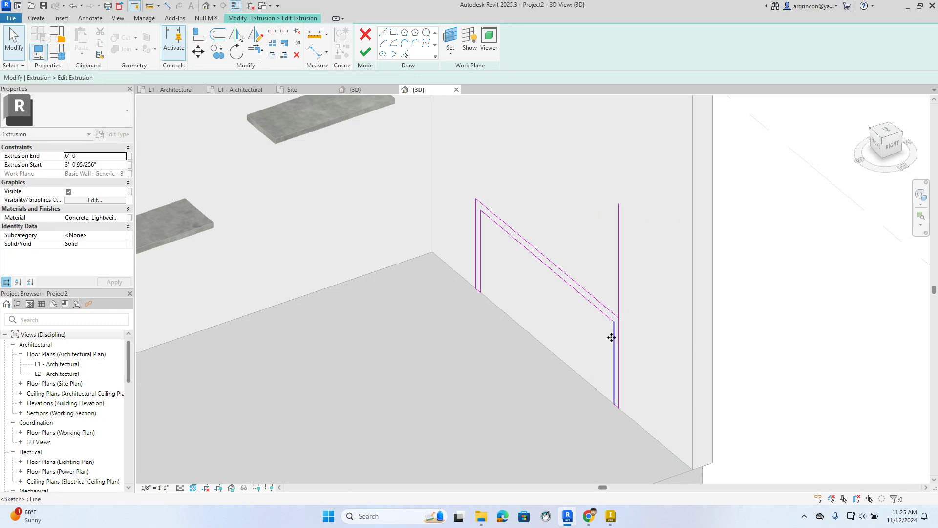
click(614, 327)
drag(615, 320, 613, 203)
click(662, 270)
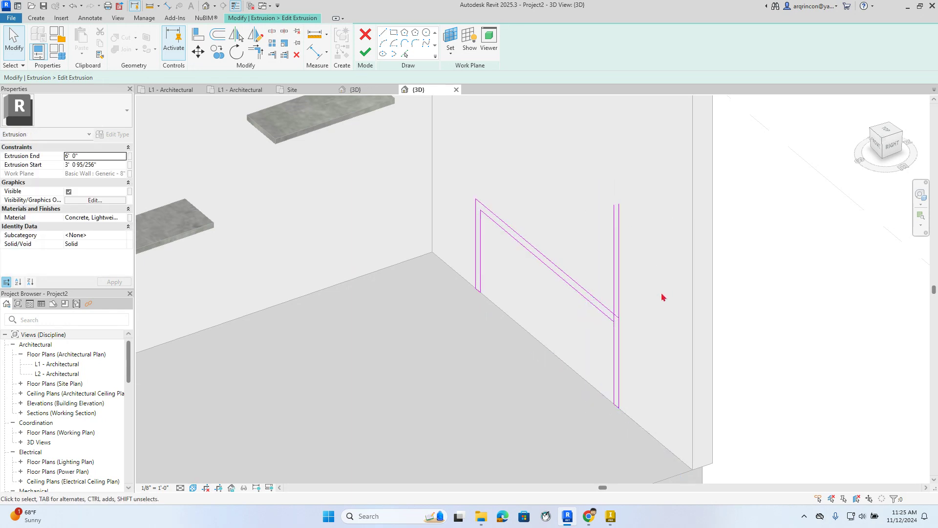
Trim the desktop lines and the stretched leg lines into corners, keeping the parts of the leg above the desktop
key(t)
key(r)
scroll(613, 315, up, 2)
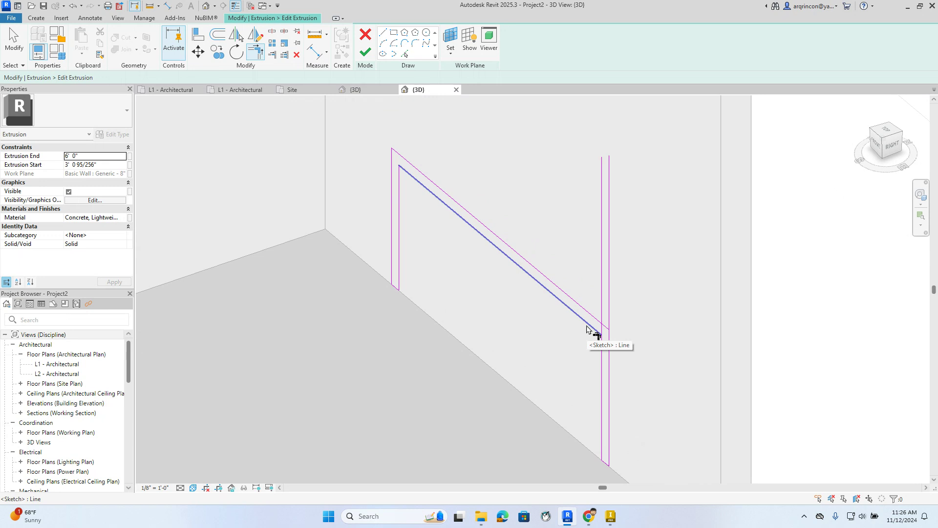
click(588, 328)
click(609, 320)
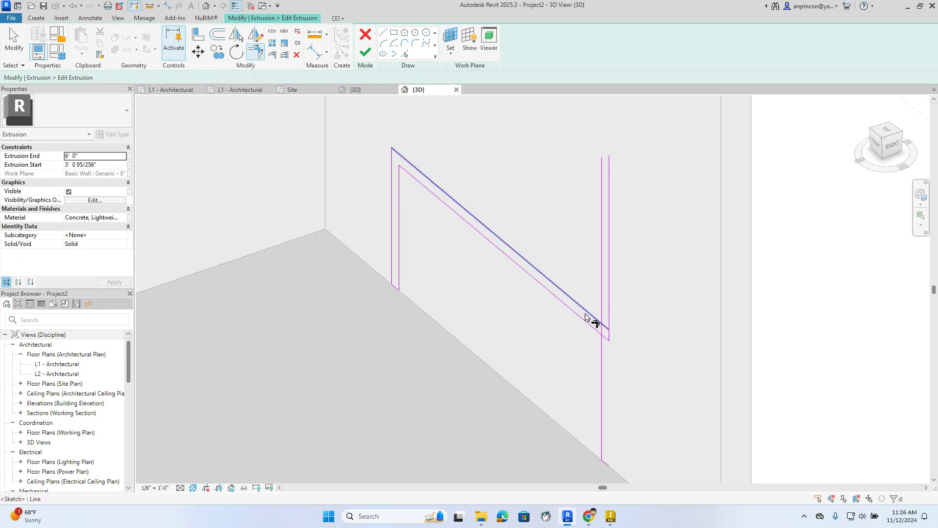
click(590, 316)
click(602, 308)
key(Escape)
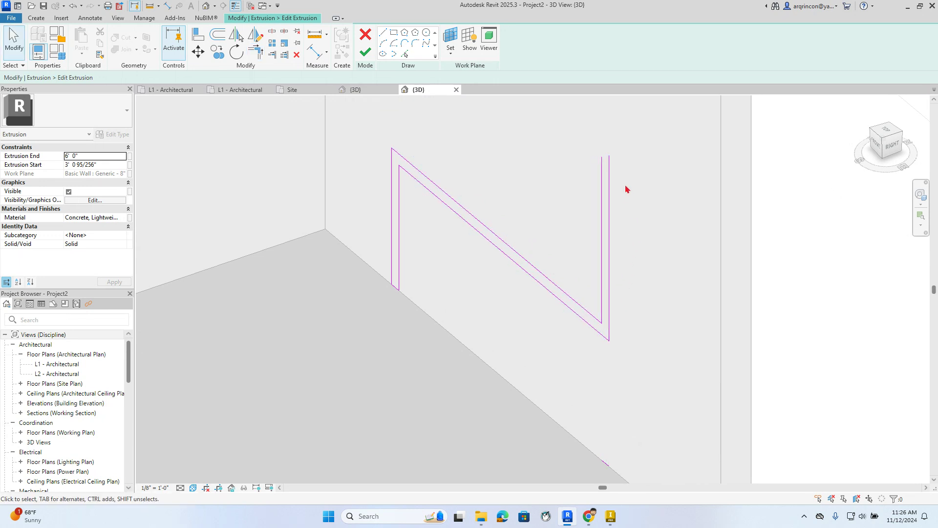
Draw a short line across the open upper end of the upright and trim it to a clean corner
middle_drag(628, 189, 542, 224)
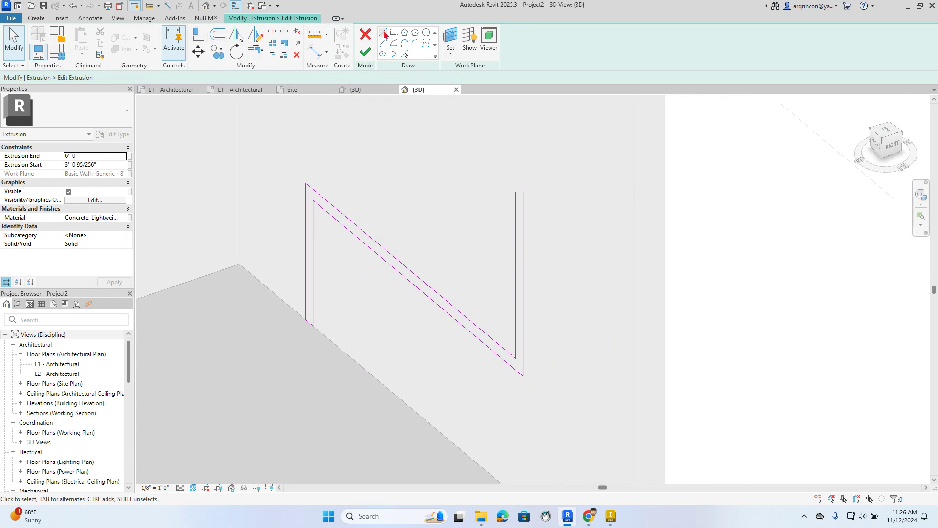
click(384, 34)
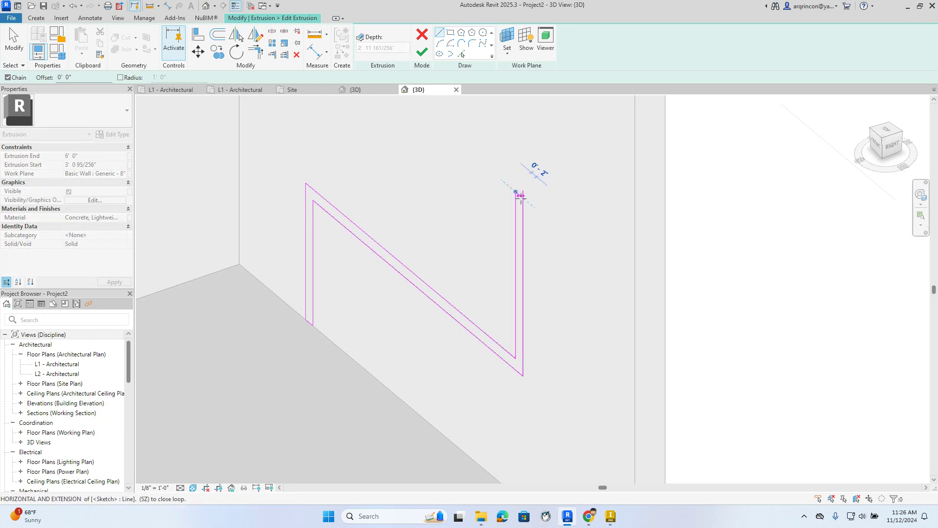
key(Escape)
key(Escape)
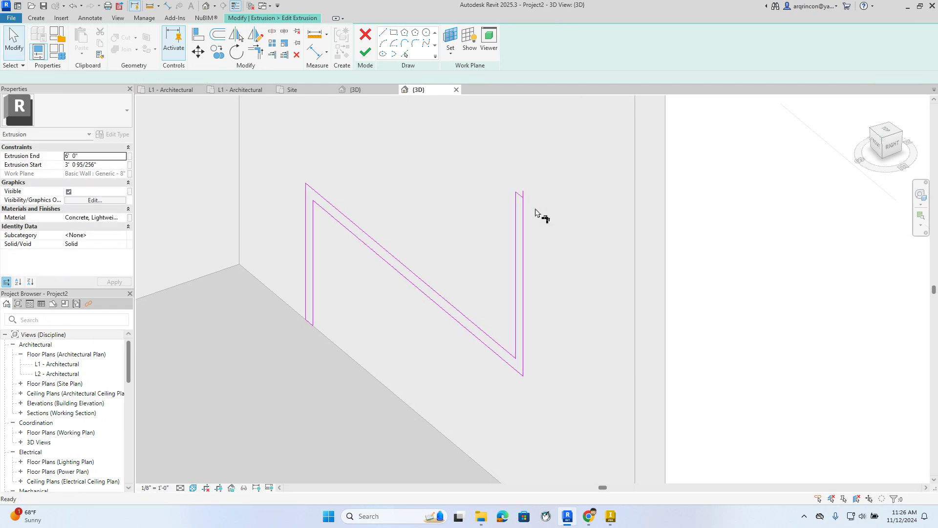
scroll(535, 209, up, 3)
key(t)
key(r)
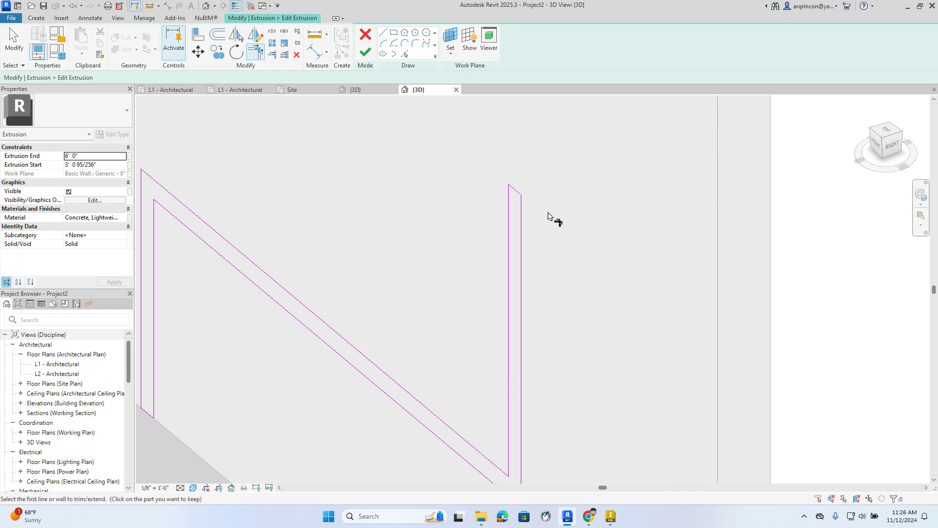
key(Escape)
scroll(537, 222, down, 6)
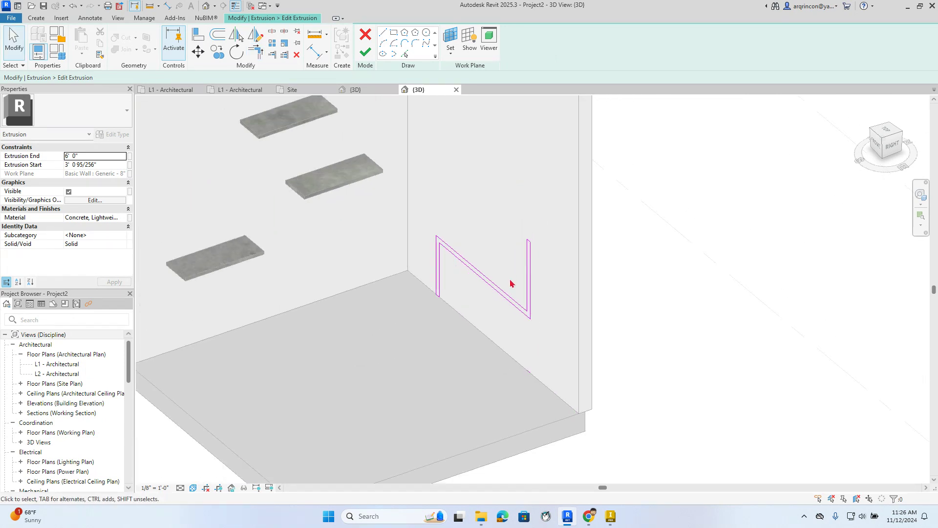
Try to finish the edited extrusion sketch
scroll(532, 229, up, 4)
scroll(538, 264, down, 2)
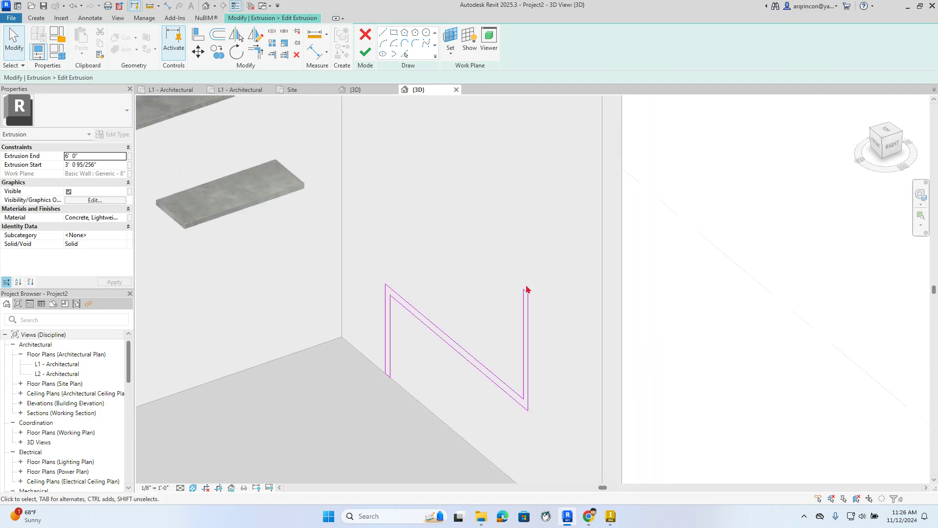
mouse_move(496, 294)
middle_down()
mouse_move(514, 218)
mouse_move(503, 207)
mouse_move(489, 225)
middle_up()
scroll(507, 233, down, 1)
click(366, 51)
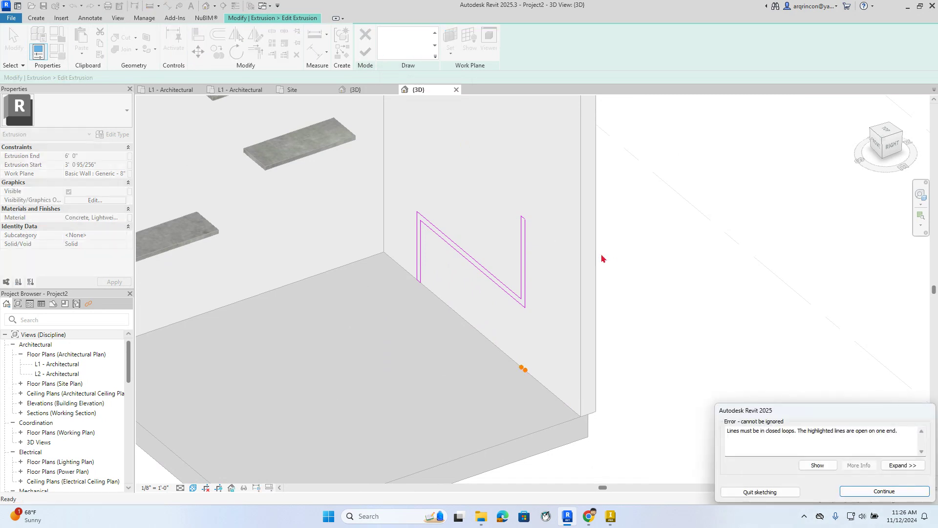
key(Return)
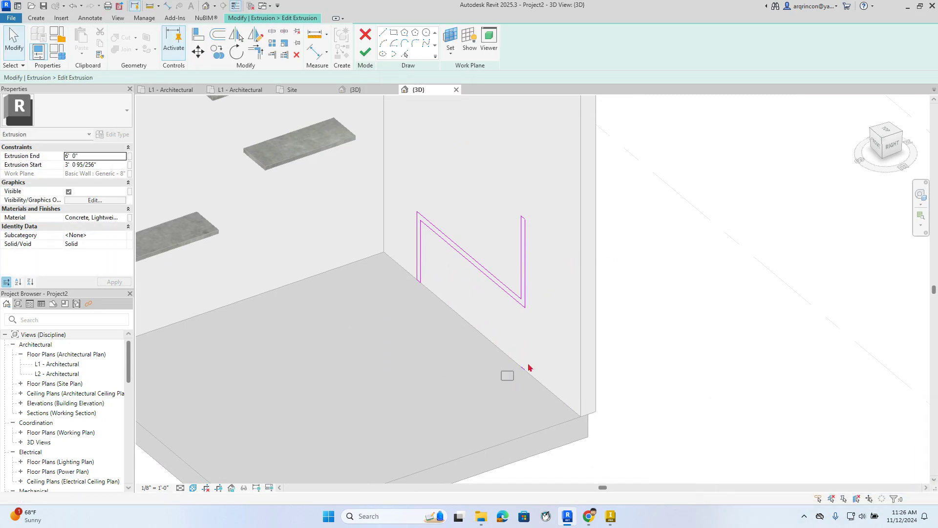
Delete the leftover short line at the floor where the leg stood and finish the extrusion sketch
click(527, 366)
key(Delete)
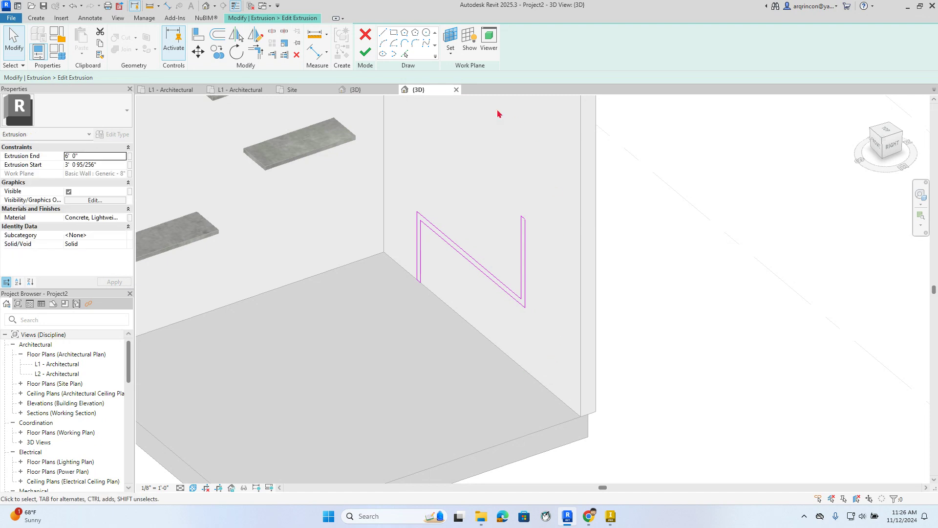
click(366, 51)
click(520, 256)
middle_drag(556, 257, 631, 238)
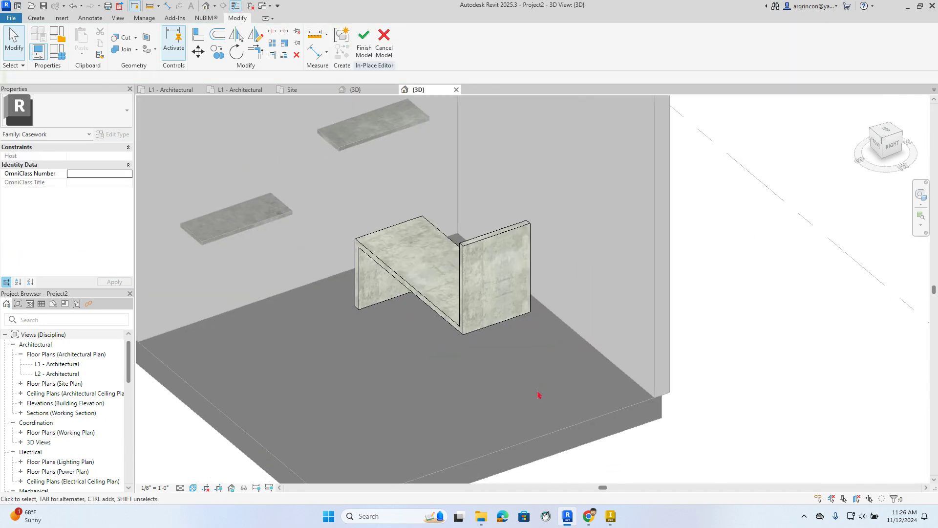
Examine the reshaped desk together with the wall shelves from several angles and distances
scroll(524, 366, down, 1)
shift+middle_drag(509, 373, 720, 283)
middle_drag(283, 332, 577, 336)
middle_drag(326, 380, 526, 385)
scroll(520, 356, up, 2)
scroll(552, 382, up, 1)
scroll(546, 378, up, 1)
scroll(549, 379, down, 2)
scroll(548, 379, up, 1)
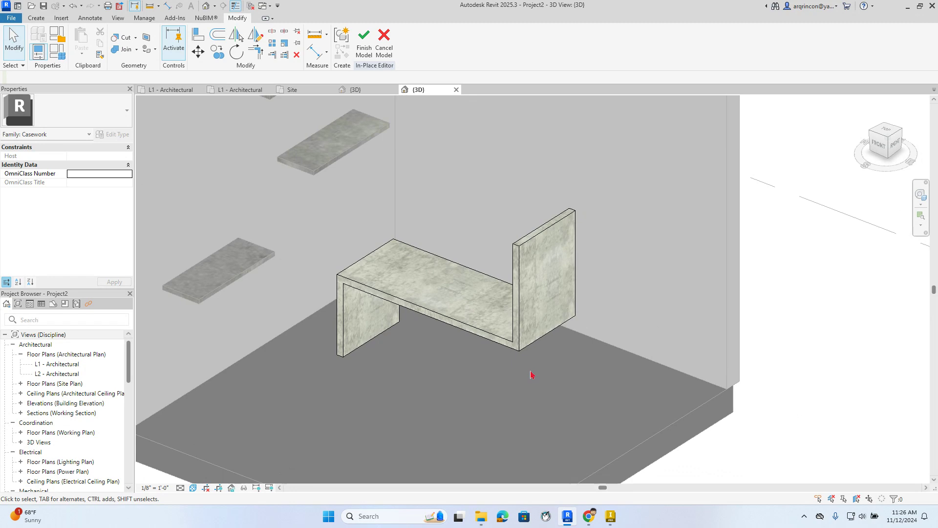
scroll(617, 205, down, 2)
scroll(617, 206, up, 1)
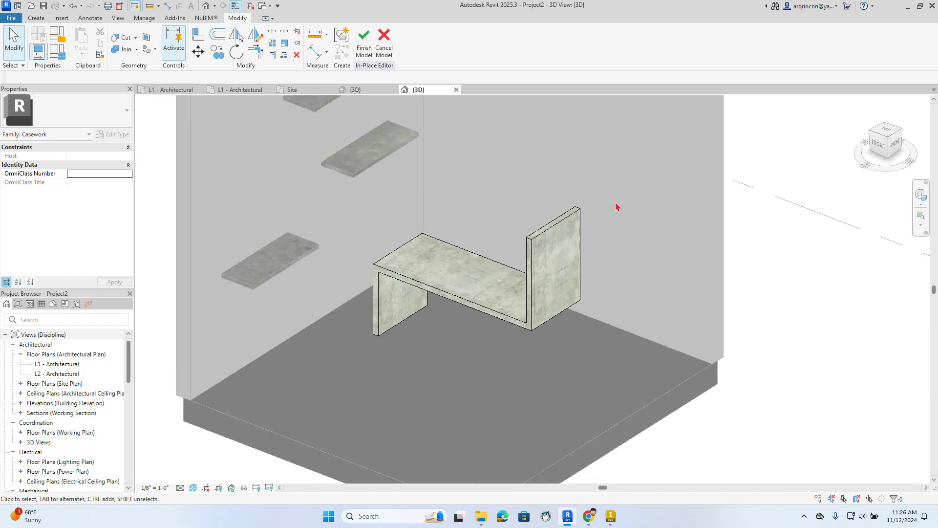
middle_drag(620, 210, 586, 211)
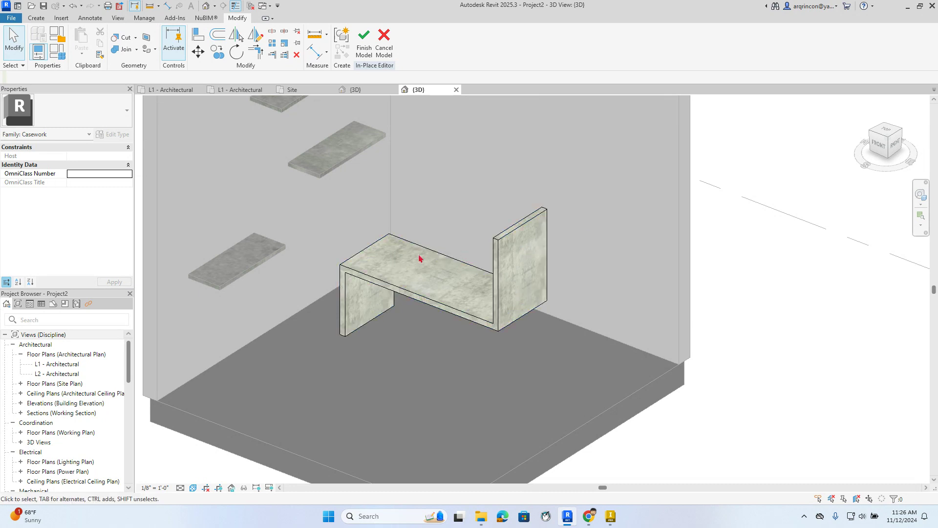
scroll(528, 314, down, 3)
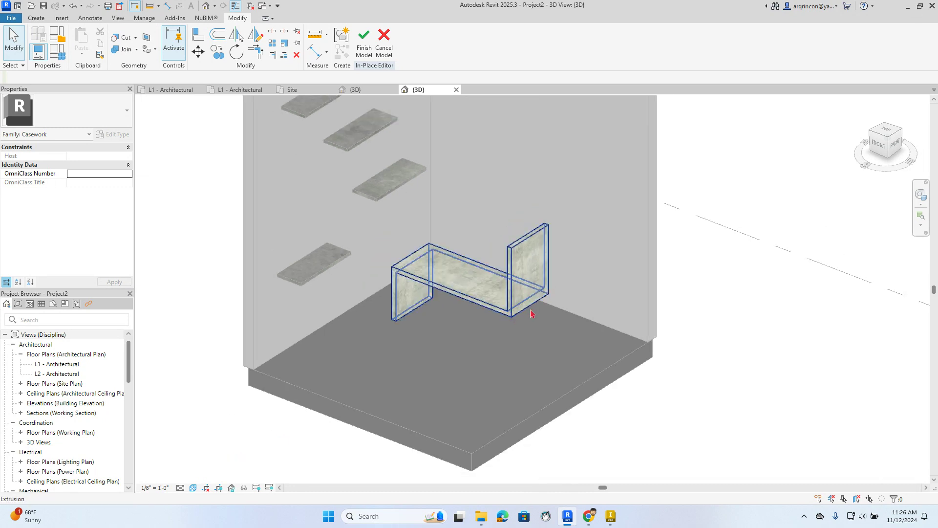
middle_drag(533, 366, 534, 390)
scroll(485, 371, down, 1)
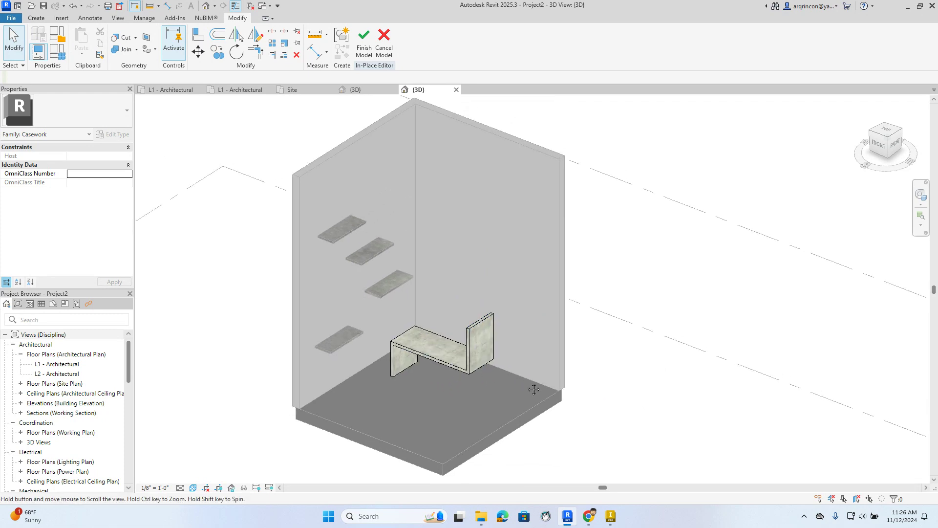
Finish the in-place model of the desk
scroll(605, 379, up, 1)
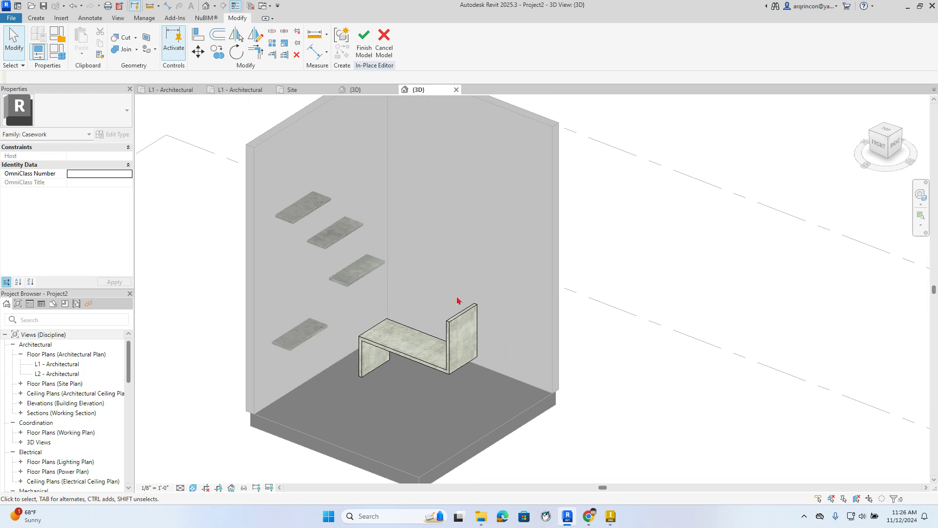
scroll(460, 299, up, 2)
middle_drag(512, 301, 442, 348)
scroll(443, 337, down, 3)
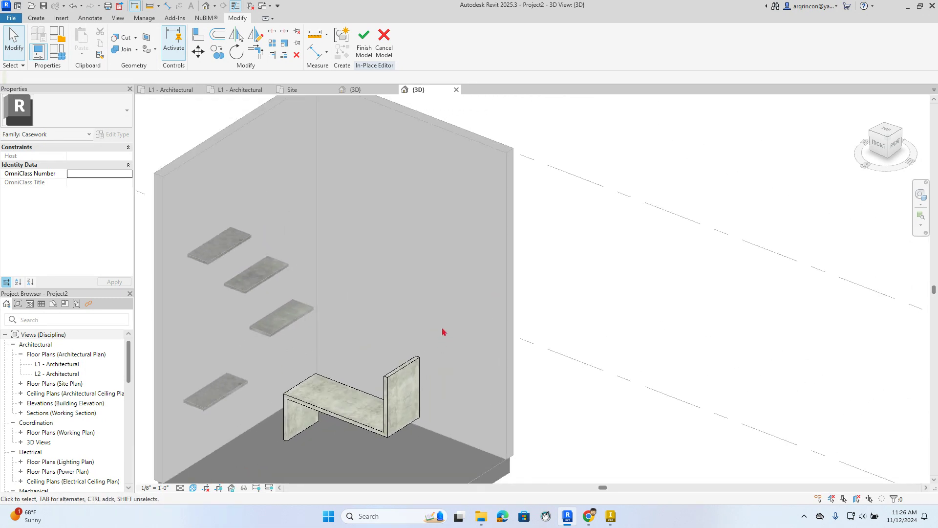
click(363, 48)
scroll(515, 257, up, 1)
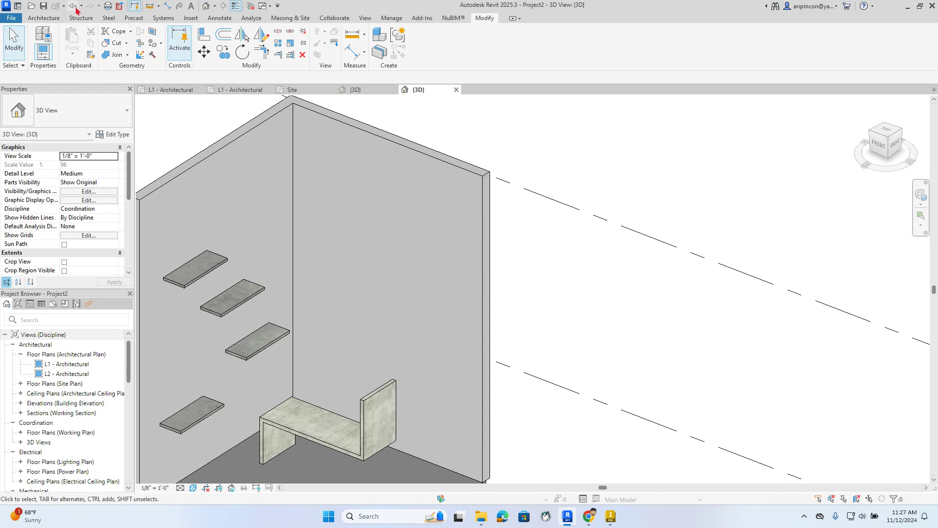
Start a new in-place model in the Casework category and name it "pic frame"
click(43, 17)
click(116, 54)
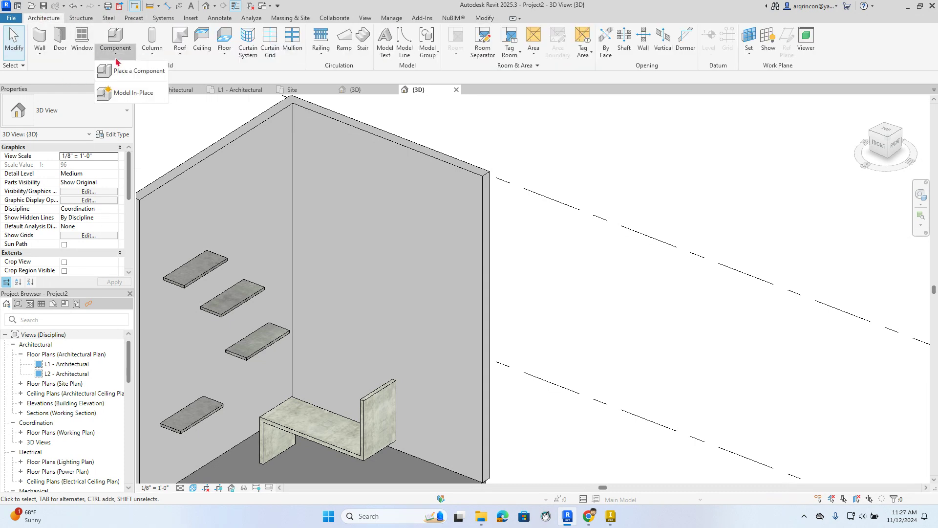
click(149, 94)
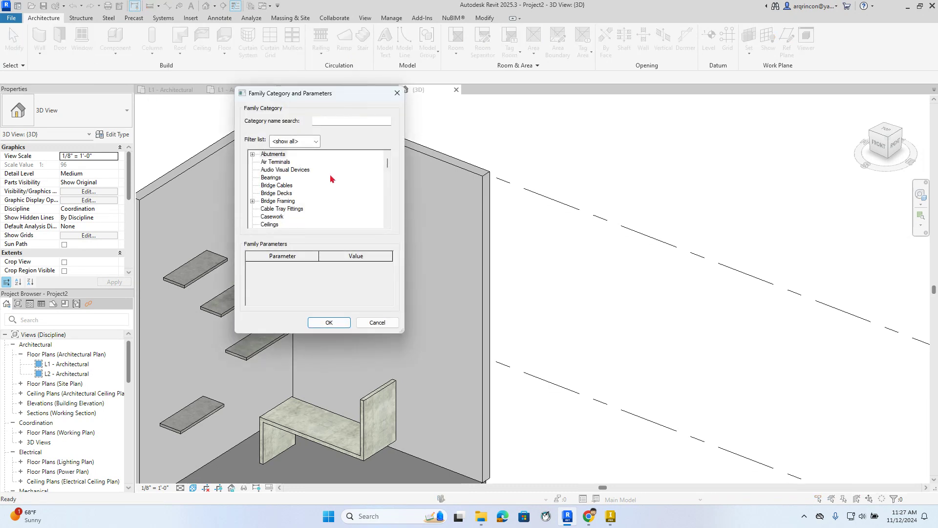
click(277, 219)
click(329, 323)
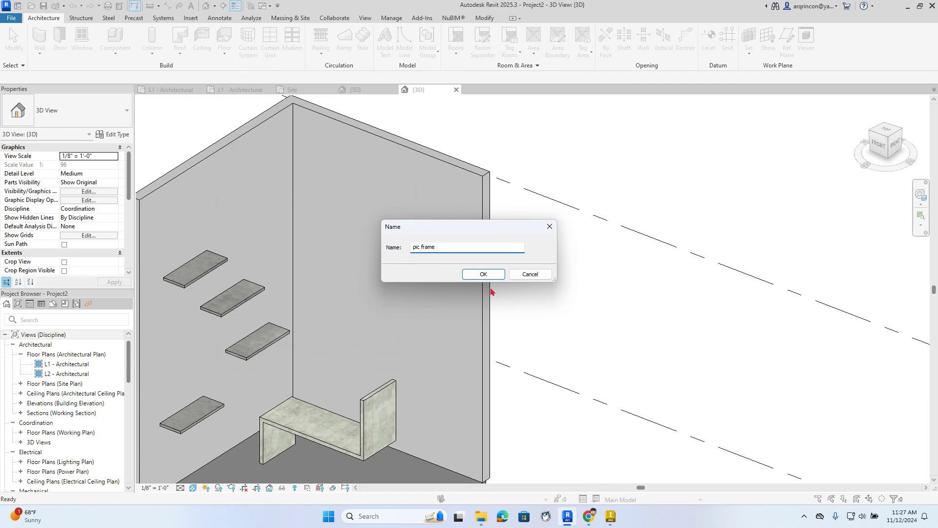
click(482, 274)
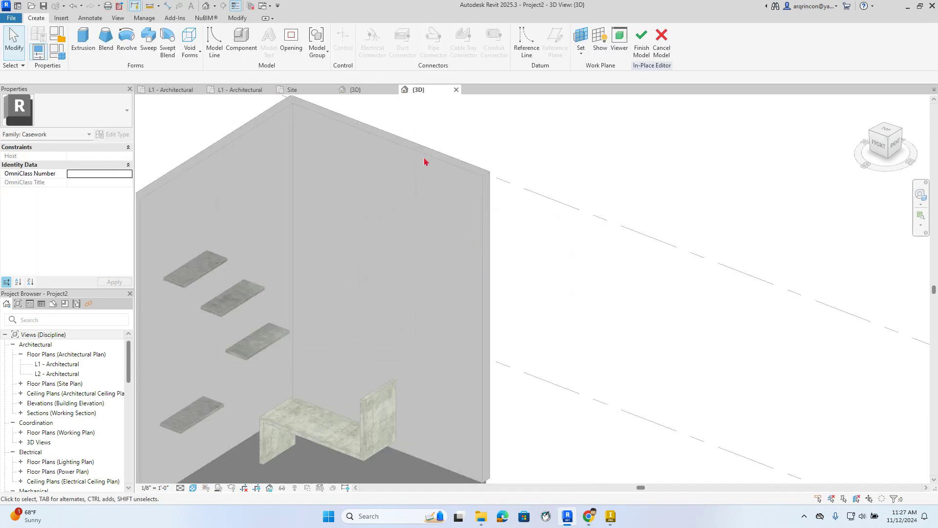
Set the work plane by picking the face of the wall behind the desk
click(581, 52)
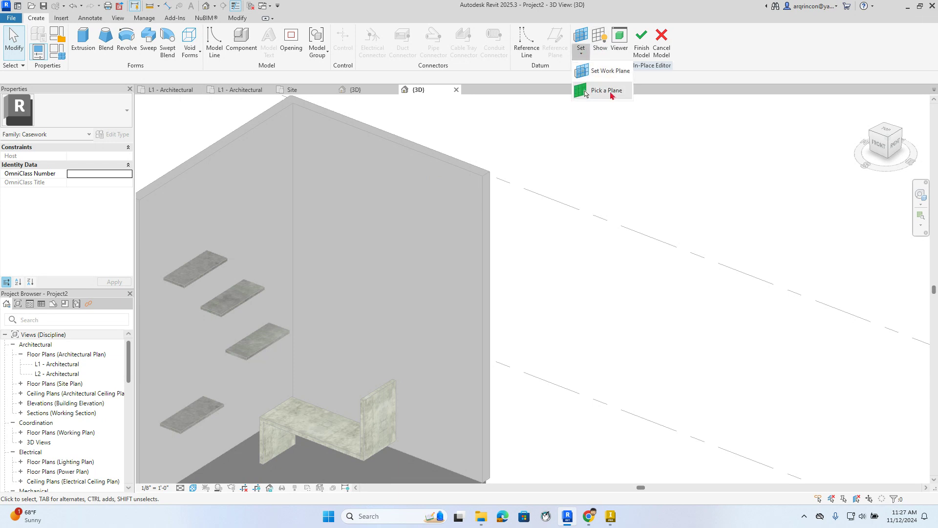
click(607, 90)
click(424, 161)
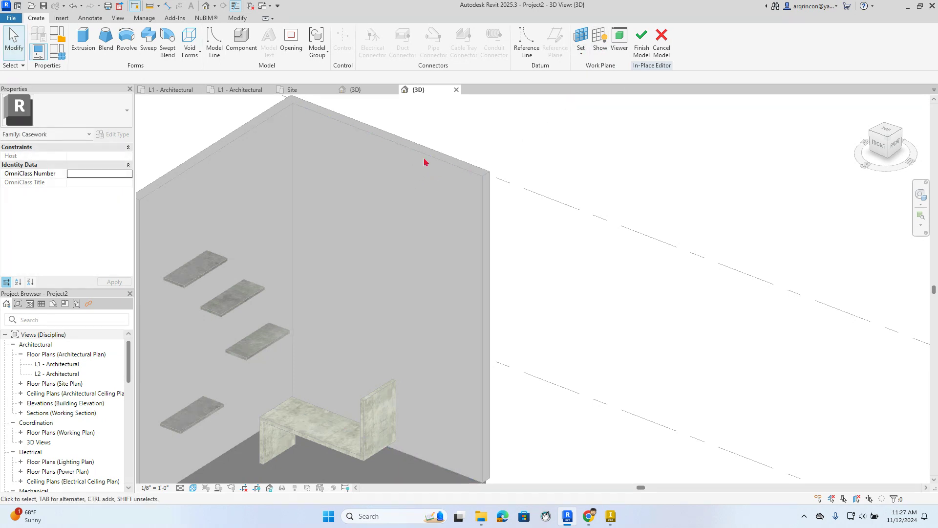
Start an extrusion and sketch a rectangle about 3'-8" wide by 5'-7" high on the wall above the desk
click(81, 44)
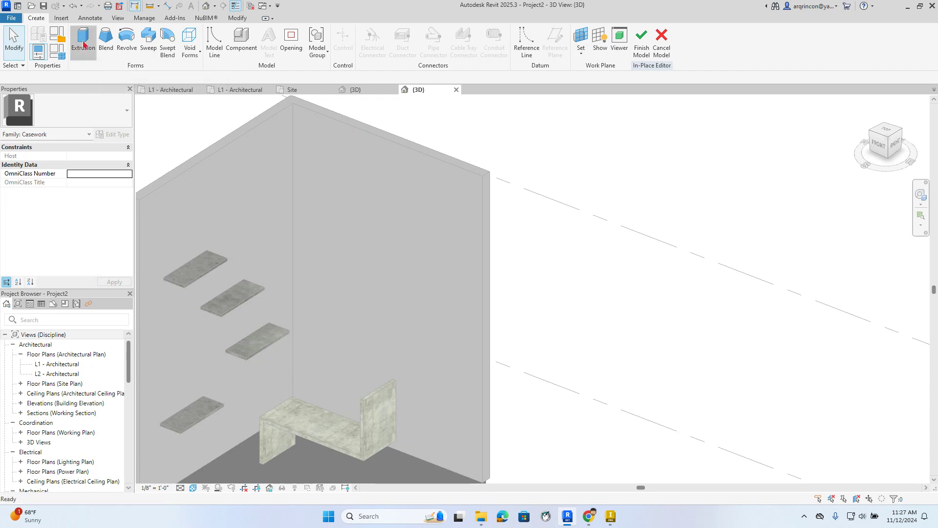
click(450, 33)
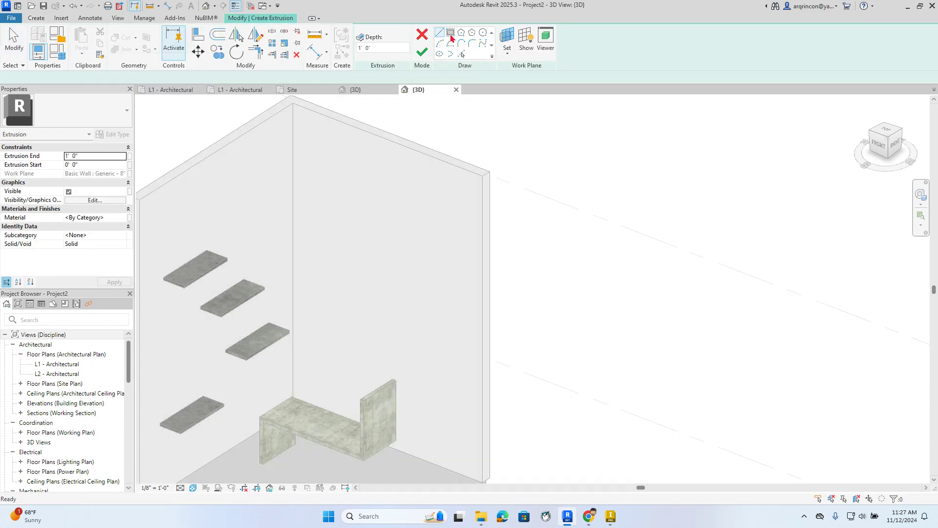
click(326, 262)
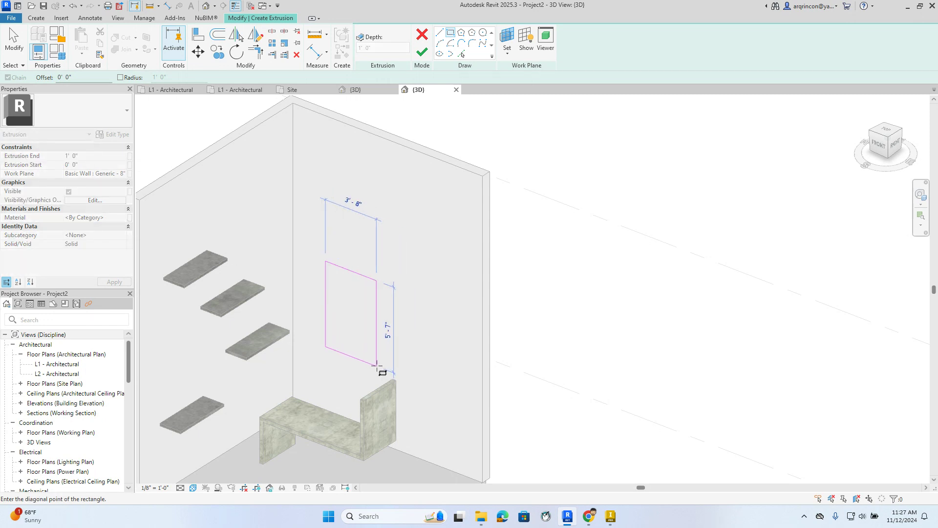
click(385, 370)
scroll(379, 352, up, 3)
scroll(354, 337, up, 1)
middle_drag(360, 341, 391, 342)
key(Escape)
key(Escape)
Offset copies of the rectangle's sides 0' 2" outward to form the frame's outer outline
click(219, 39)
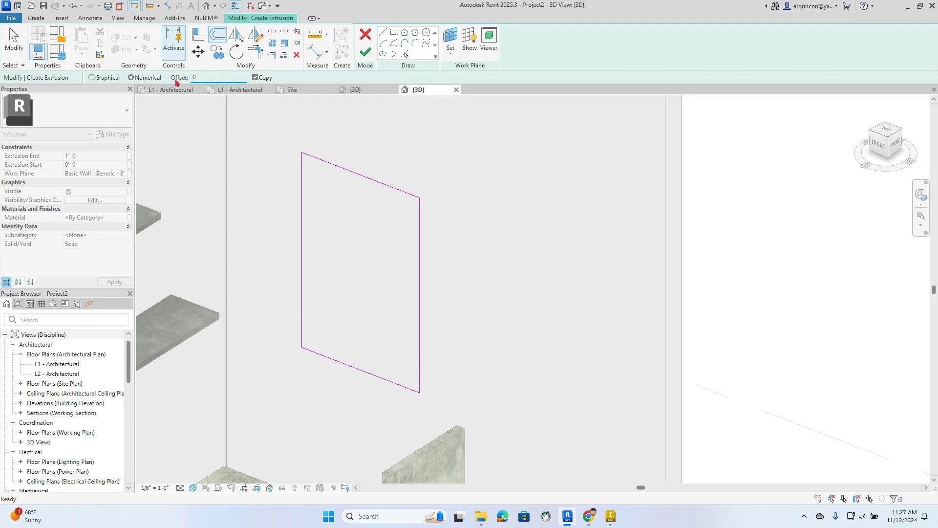
text(0 2)
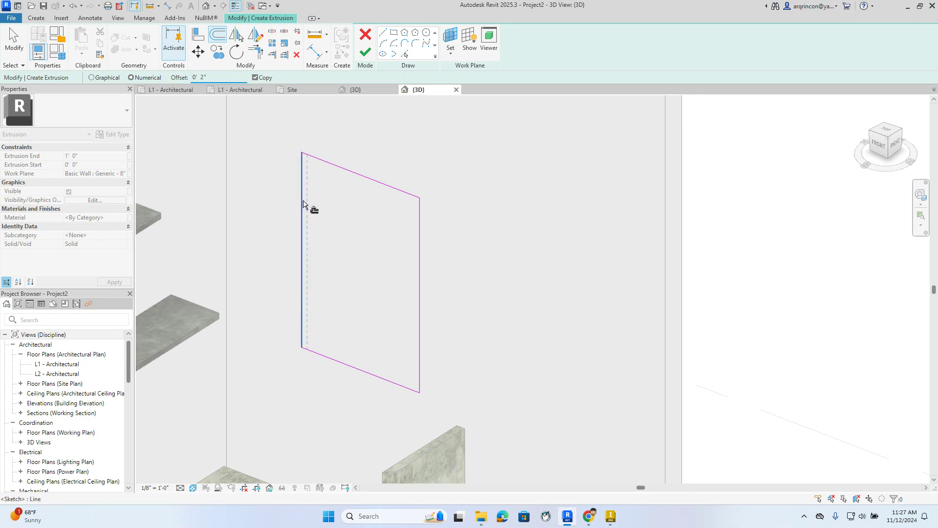
click(300, 207)
click(342, 164)
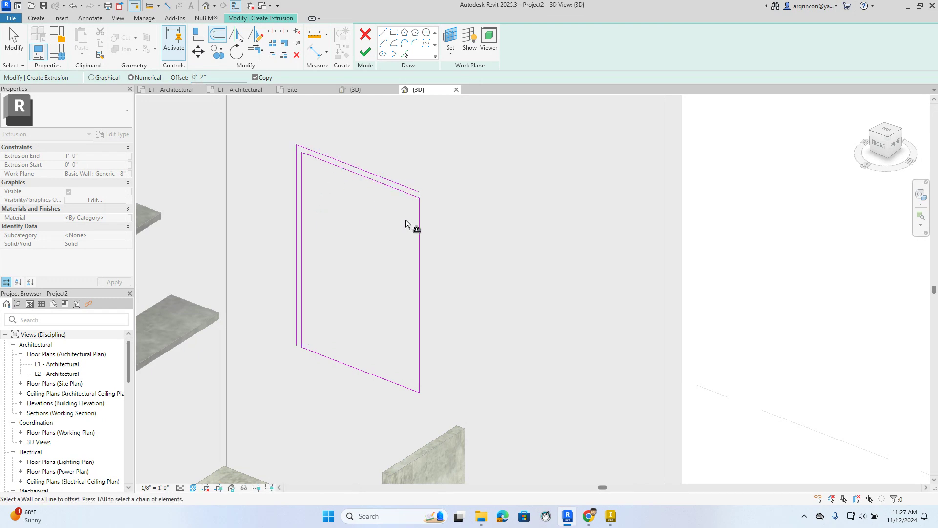
click(417, 235)
key(Escape)
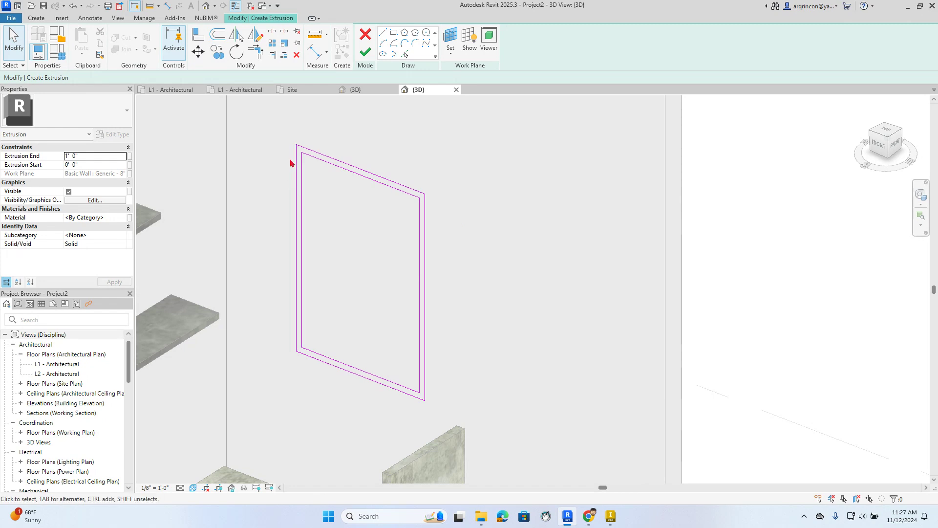
Finish the frame sketch and set the extrusion end to 0' 2"
click(365, 52)
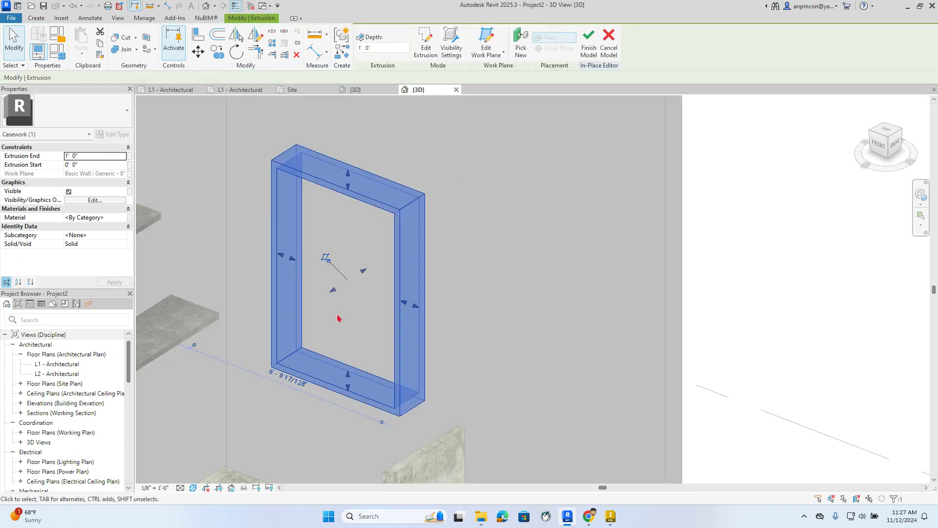
click(93, 156)
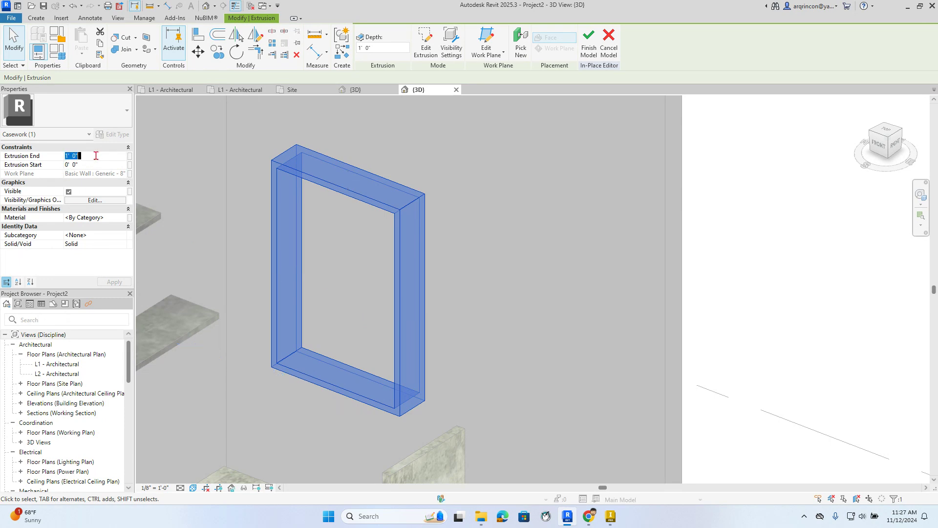
text(0' 2)
key(Return)
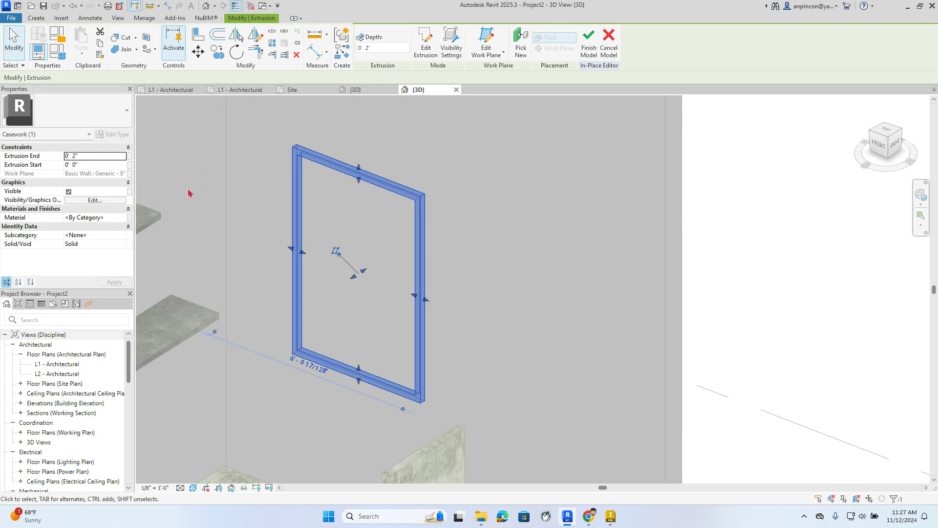
click(444, 209)
Check the picture frame on the wall with the shelves and desk, and finish its in-place model
scroll(472, 227, up, 2)
scroll(475, 239, down, 3)
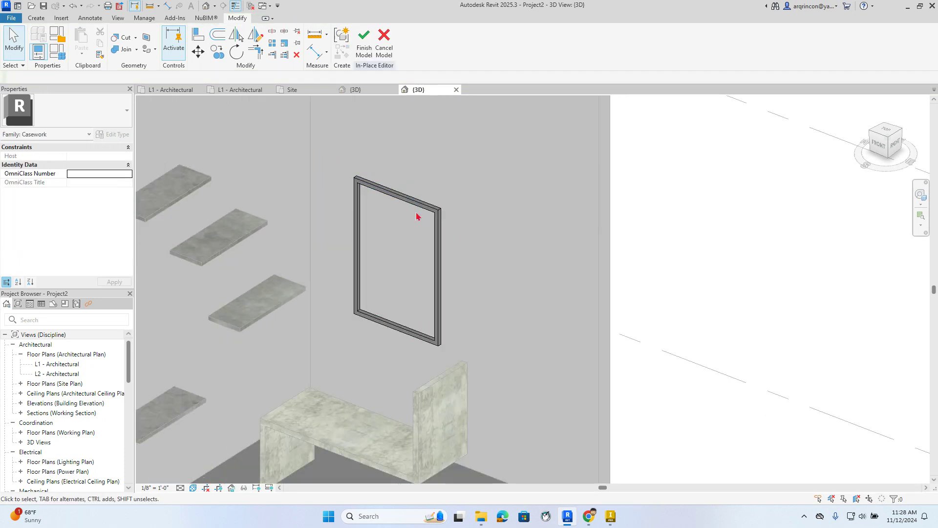
scroll(416, 216, down, 3)
middle_drag(391, 233, 473, 232)
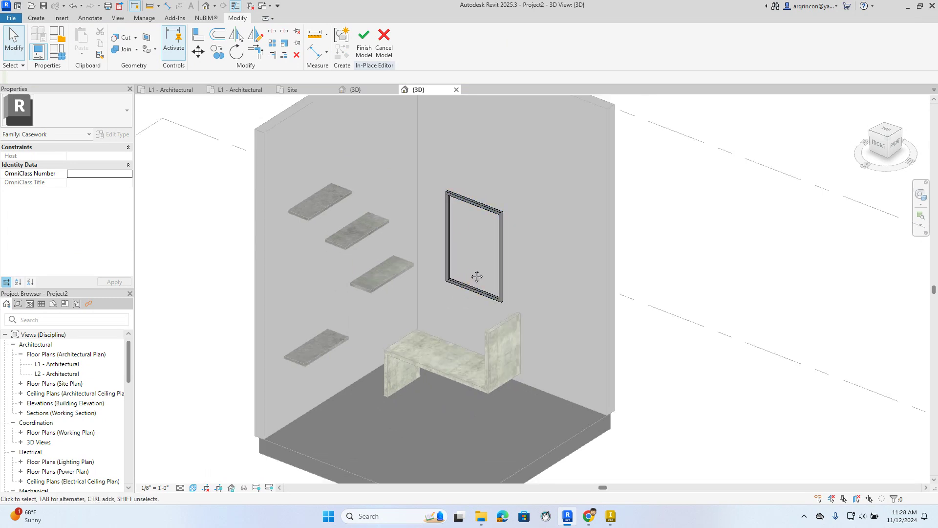
middle_drag(477, 277, 475, 293)
scroll(476, 280, down, 4)
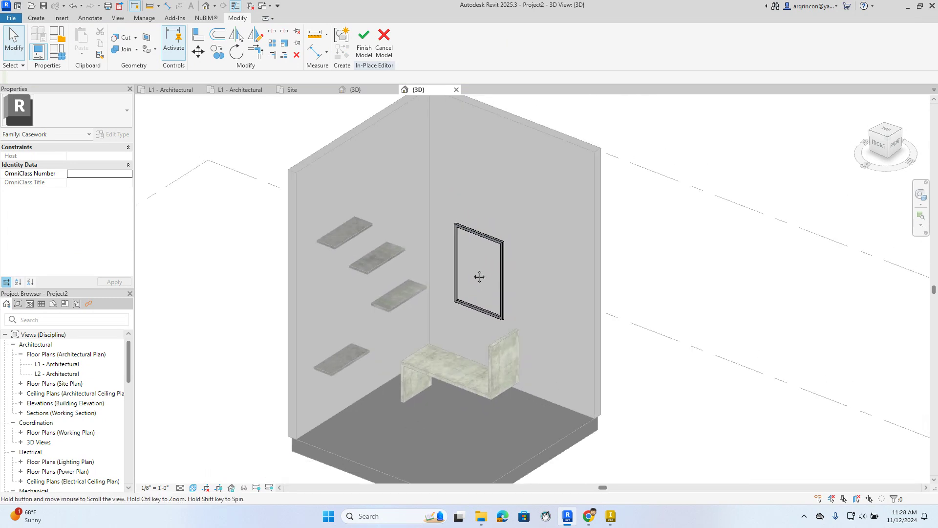
scroll(440, 273, up, 1)
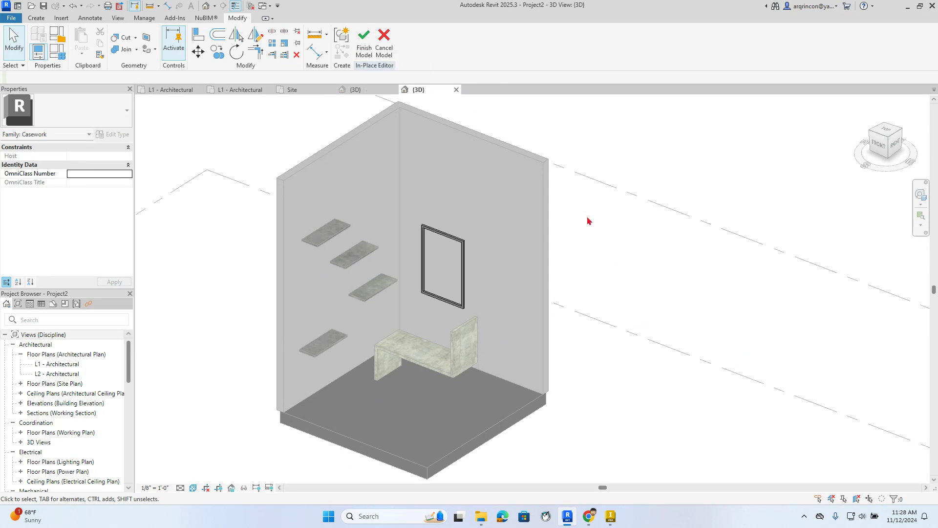
click(364, 42)
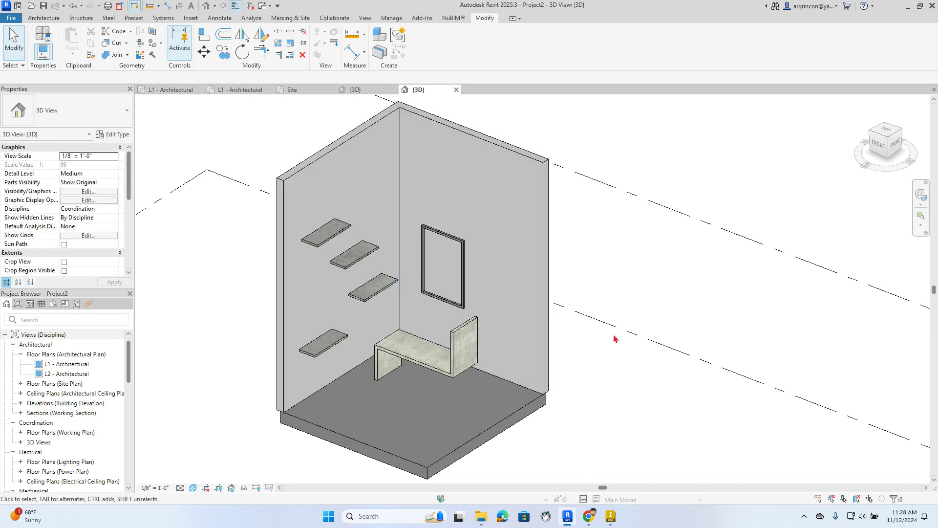